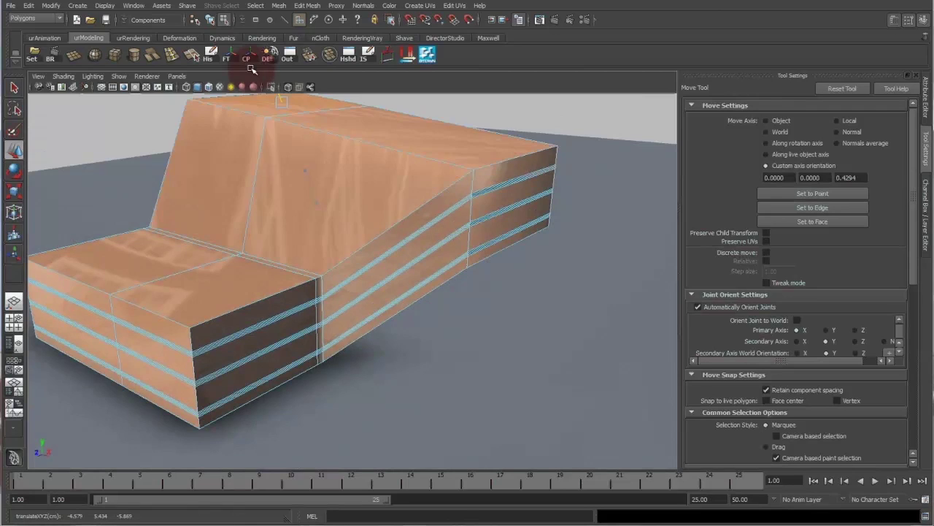
- Align the Move tool's custom axis to the middle edge of the sloped front and slide its upper centre vertex along it
alt+drag(271, 138, 385, 195)
right_drag(385, 194, 373, 192)
drag(326, 145, 409, 189)
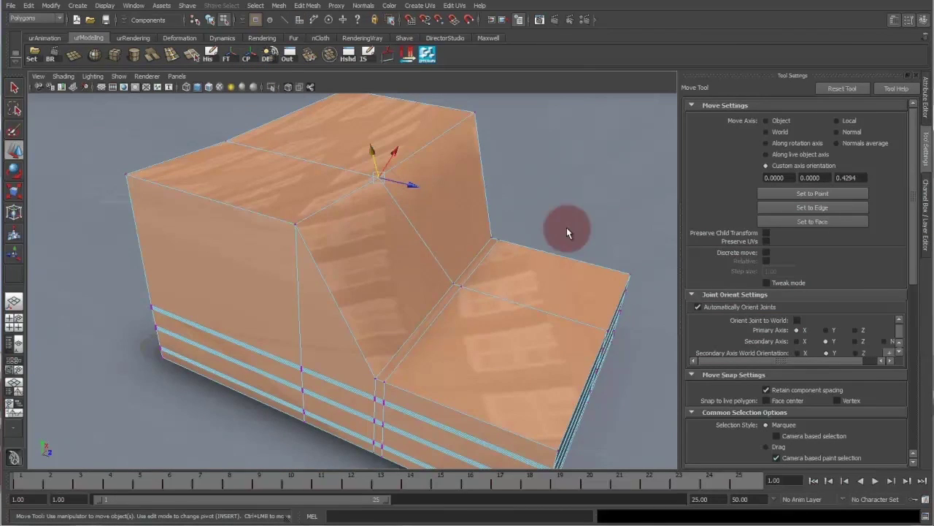
click(813, 208)
click(412, 210)
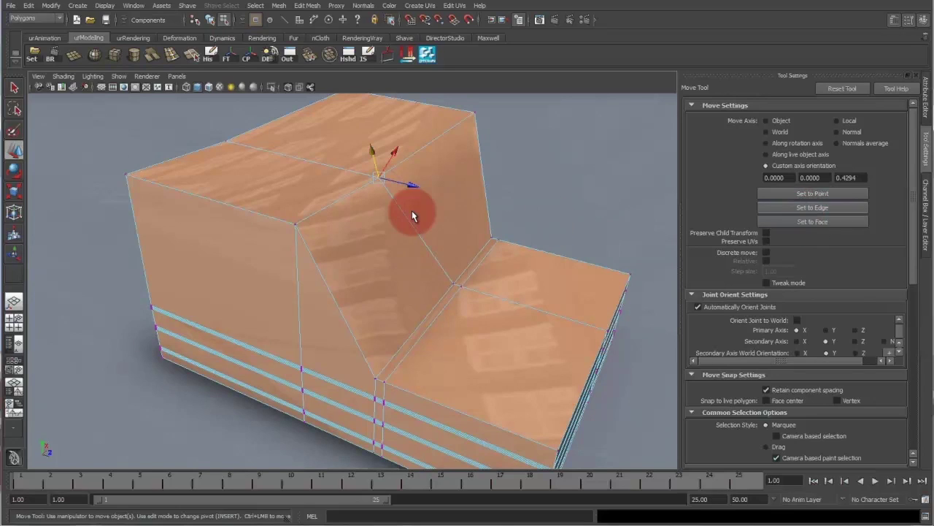
click(396, 208)
drag(396, 209, 477, 236)
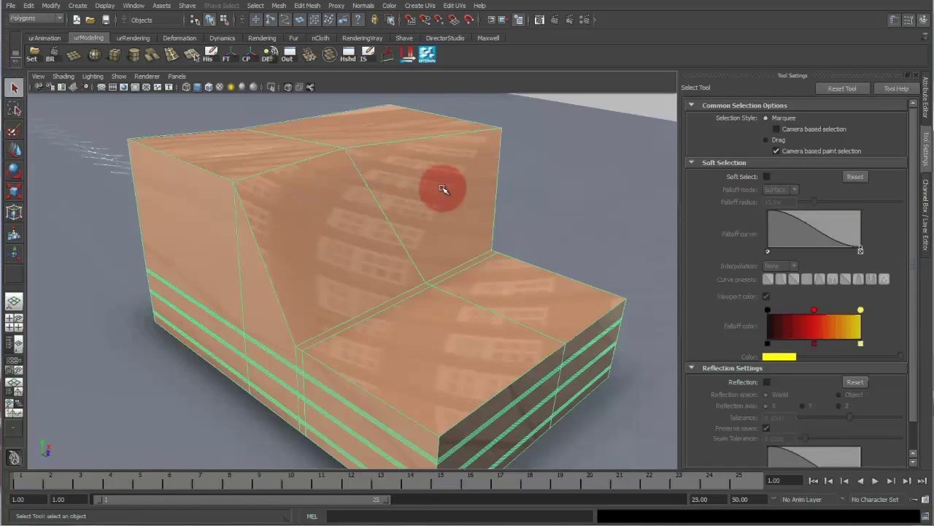
- Try to extract the two sloped front faces and move them away from the body
alt+drag(462, 323, 457, 335)
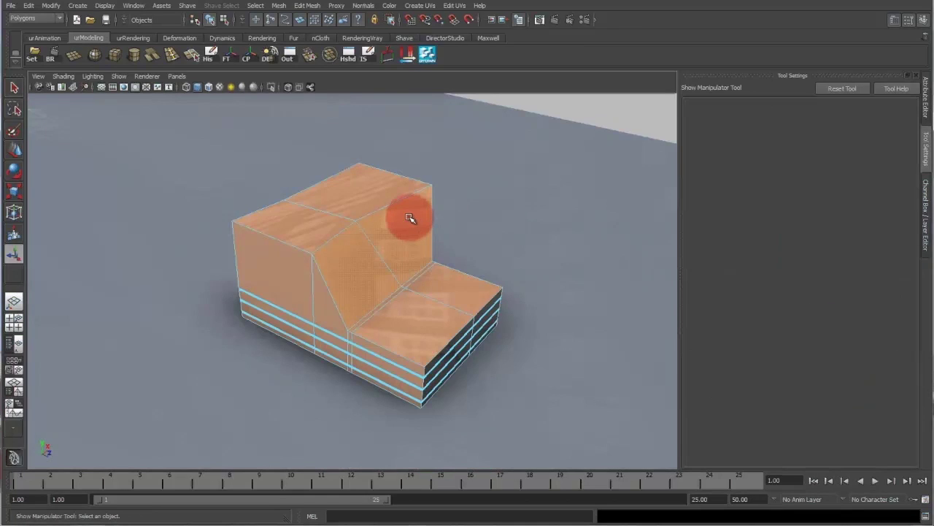
shift+right_click(410, 218)
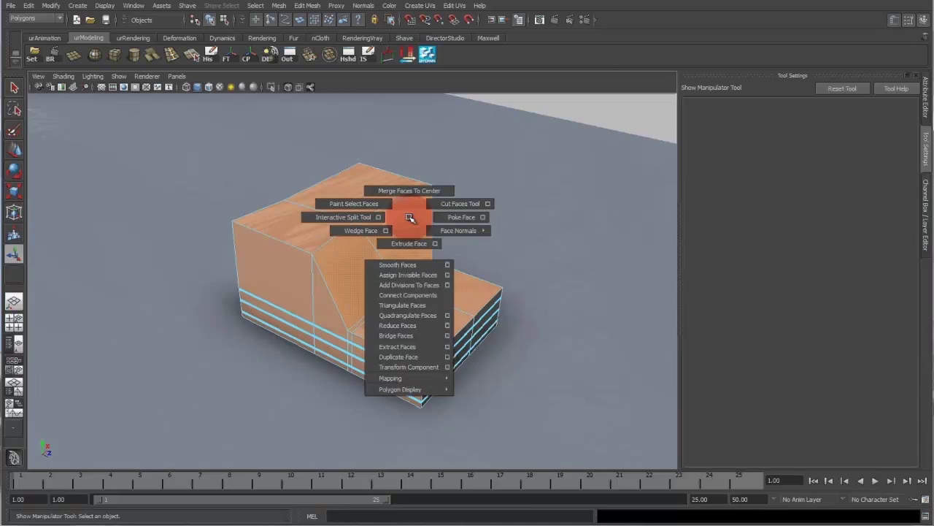
click(413, 346)
alt+drag(443, 246, 374, 185)
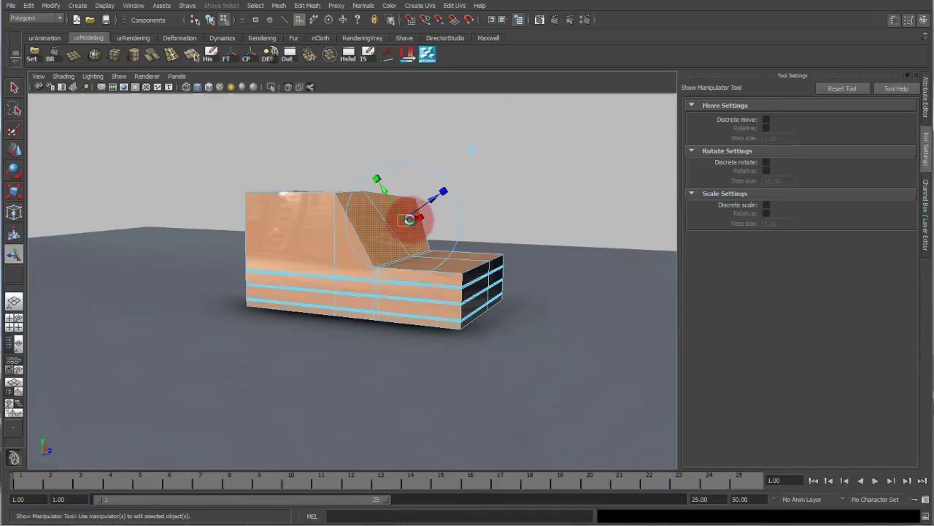
mouse_move(419, 204)
mouse_down()
mouse_move(507, 146)
mouse_move(417, 188)
mouse_move(410, 212)
mouse_up()
key(ctrl+z)
- Extrude the two sloped front faces outward from the body as one block
shift+right_drag(403, 205, 404, 220)
drag(453, 184, 354, 198)
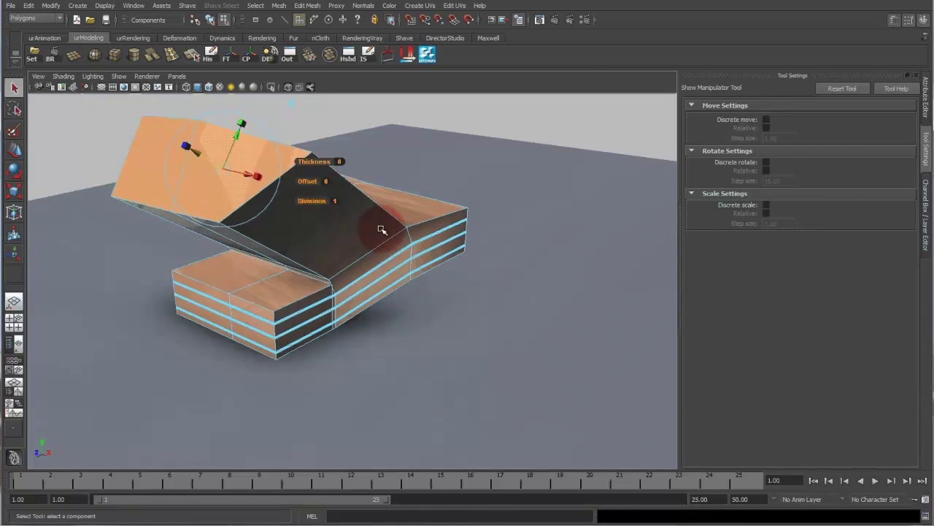
- Raise the side vertex at the rear base of the extruded block along the custom axis
key(F8)
key(w)
right_drag(394, 224, 341, 216)
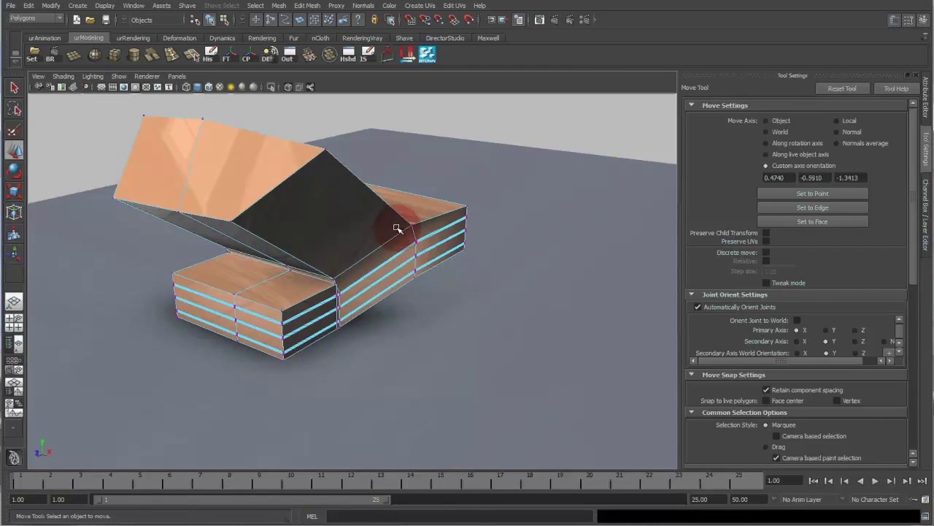
click(466, 206)
click(416, 230)
click(412, 225)
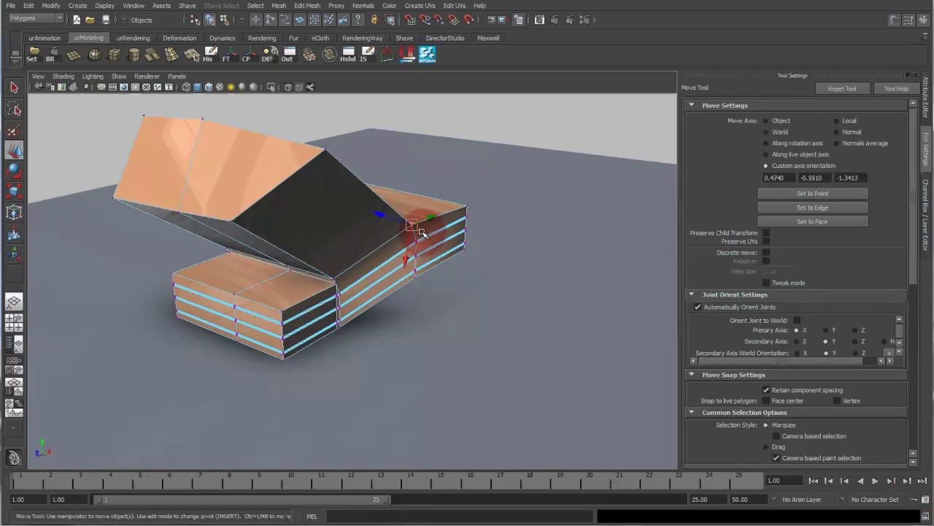
drag(413, 227, 410, 226)
drag(404, 260, 425, 205)
- Set the Move Axis to Object and reposition the raised side vertex
click(767, 121)
click(433, 175)
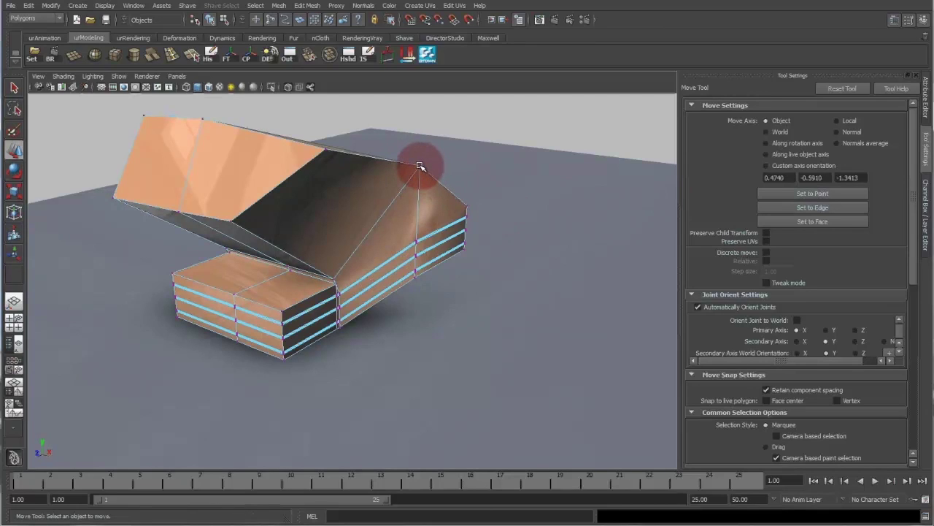
click(420, 167)
drag(421, 166, 403, 235)
- Reshape the extruded block by moving its corner vertices outward with the Move tool
alt+drag(454, 171, 377, 271)
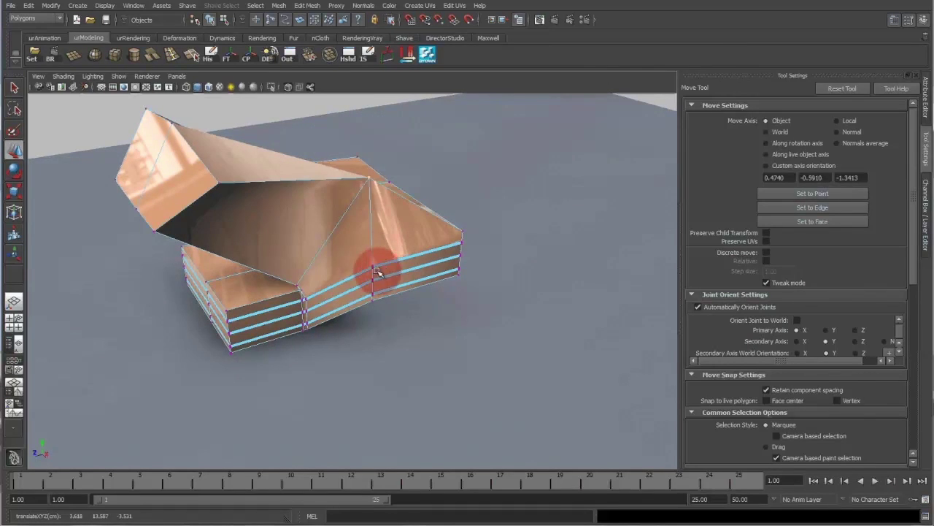
drag(219, 185, 439, 310)
key(w)
drag(162, 235, 68, 241)
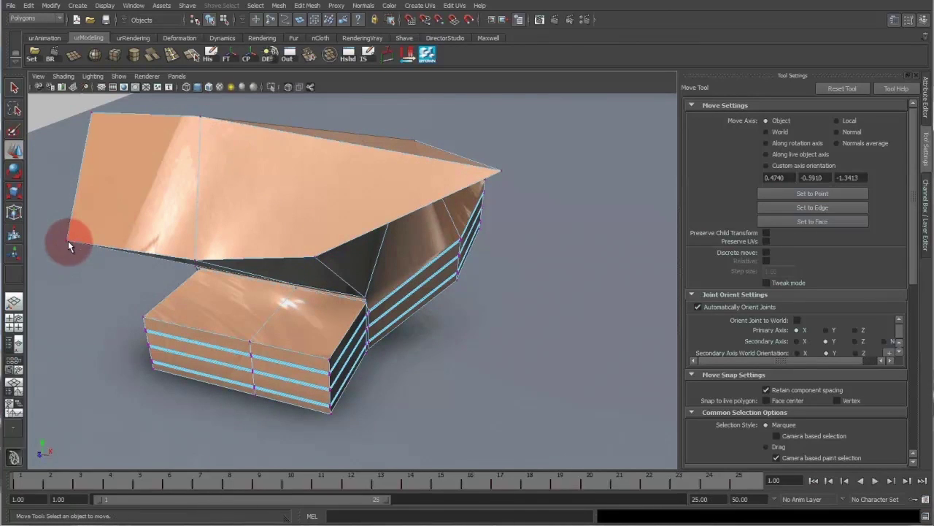
drag(139, 126, 54, 106)
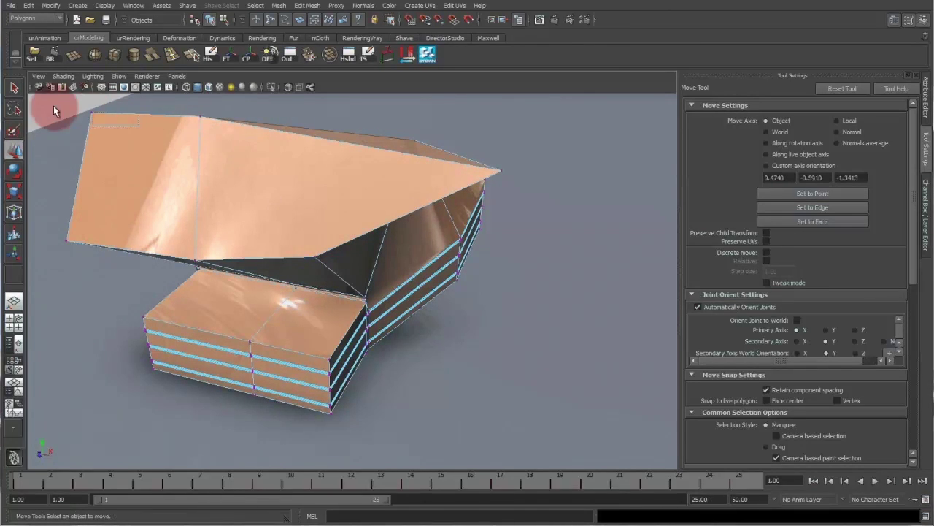
click(502, 171)
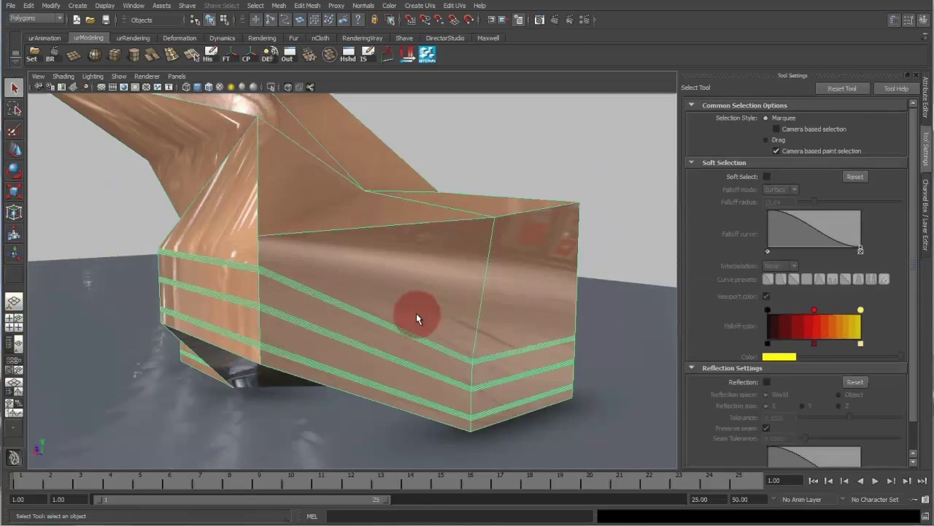
- Push the middle edge loop of the body's uppermost stripe outward into a ridge with Transform Component
alt+drag(416, 315, 419, 348)
alt+middle_drag(543, 359, 532, 306)
alt+right_drag(532, 306, 534, 298)
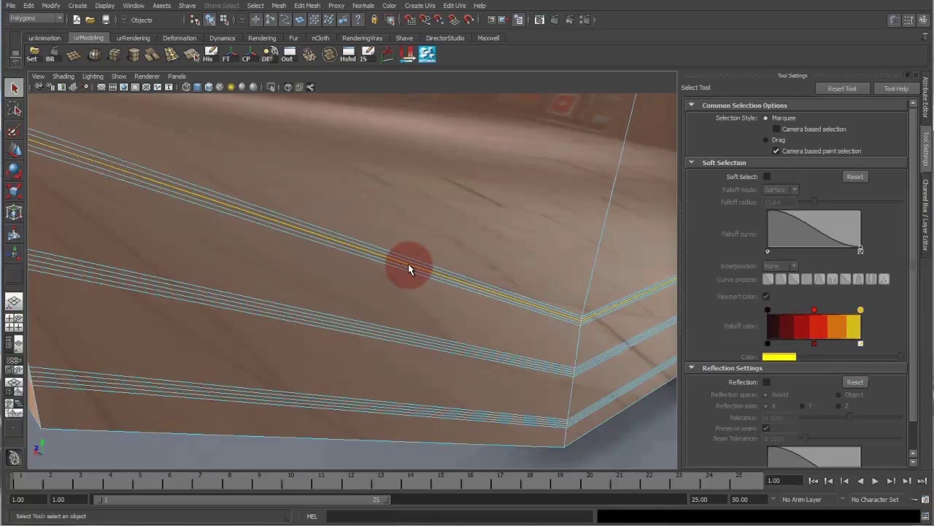
mouse_move(408, 265)
alt+right_down()
mouse_move(390, 192)
mouse_move(411, 283)
alt+right_up()
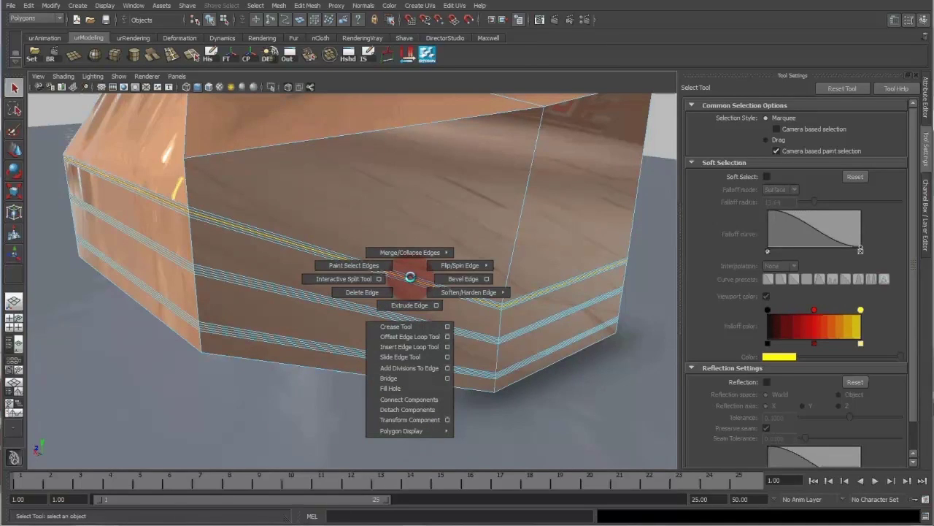
shift+right_drag(410, 277, 418, 420)
alt+drag(475, 298, 136, 317)
alt+right_drag(441, 341, 405, 328)
alt+drag(401, 324, 421, 367)
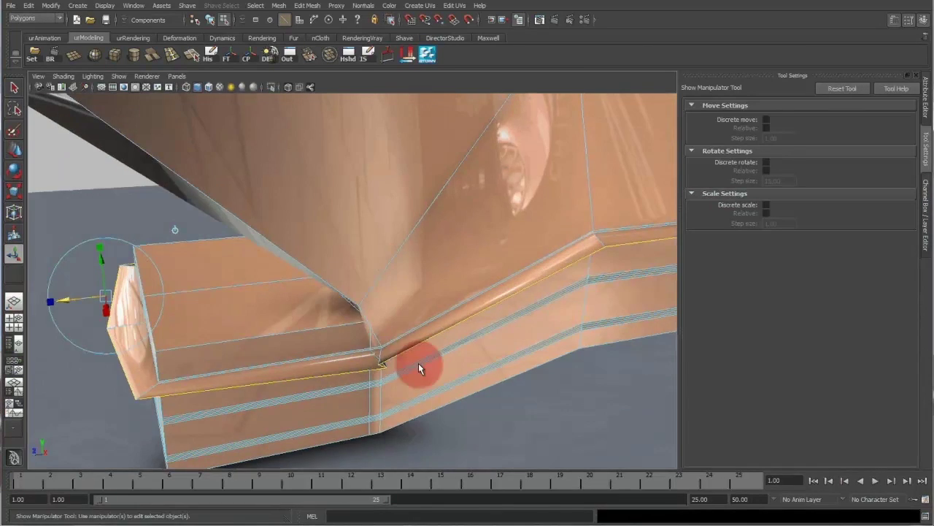
click(60, 310)
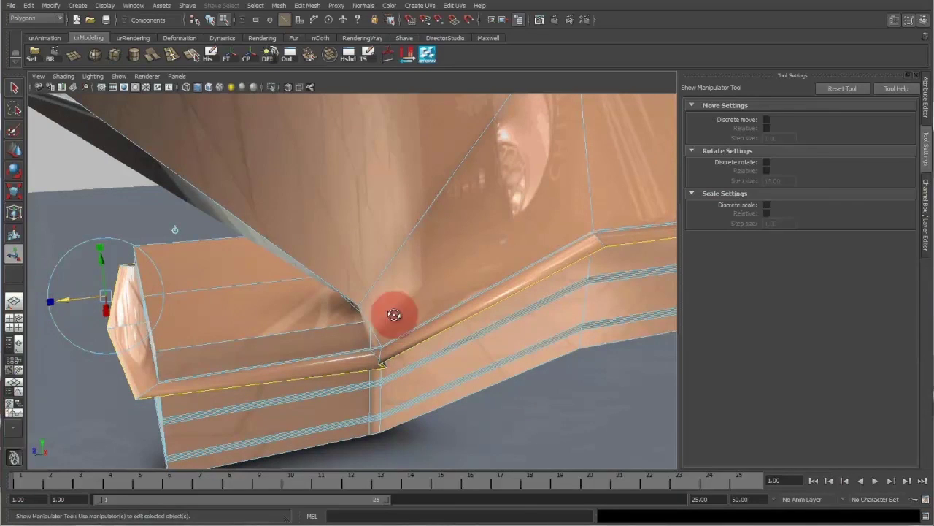
alt+drag(348, 317, 304, 315)
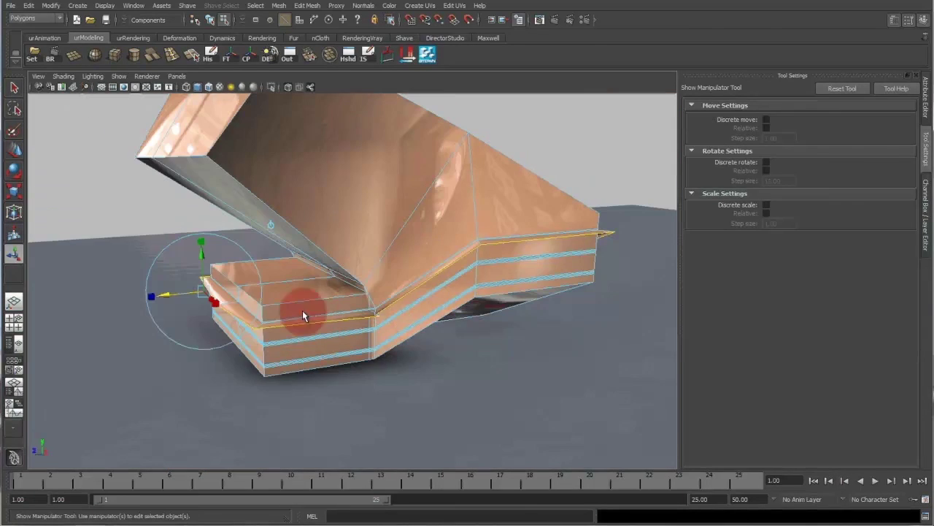
key(w)
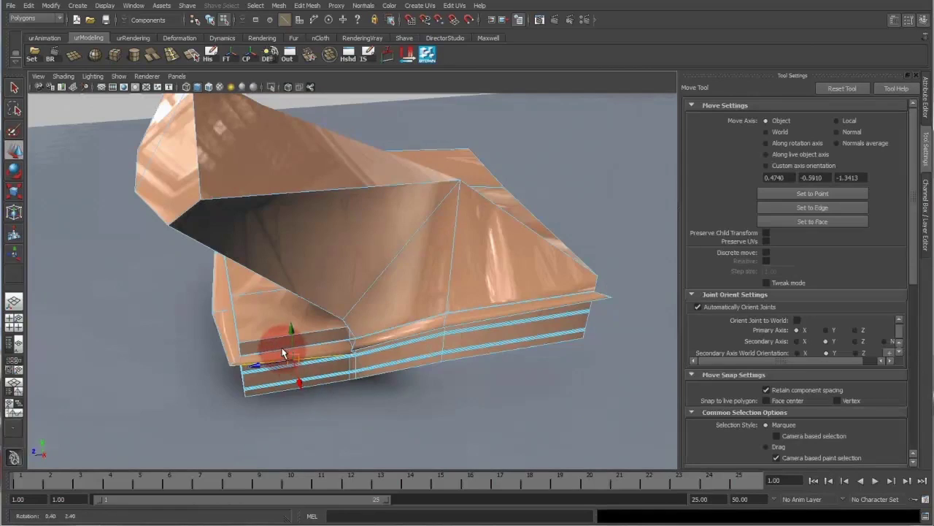
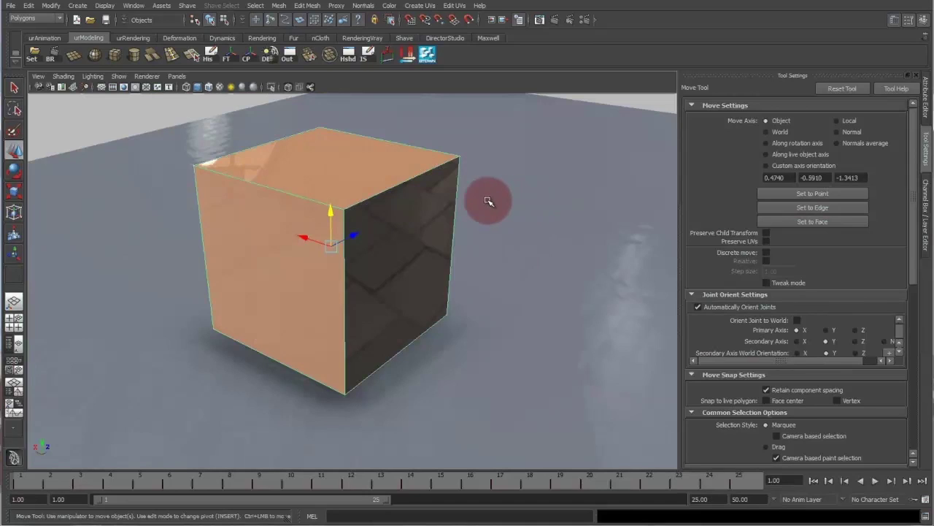
alt+drag(377, 259, 383, 194)
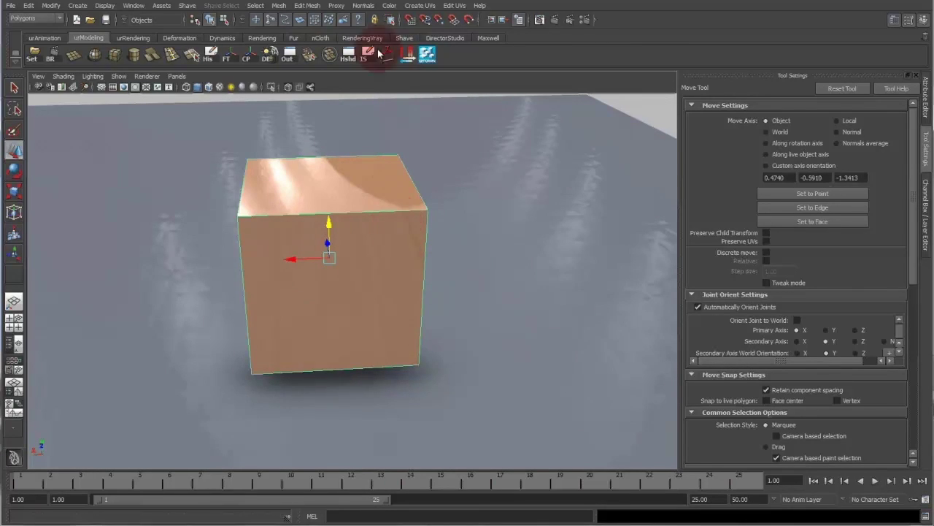
click(280, 6)
click(358, 223)
click(359, 186)
key(space)
click(222, 216)
key(space)
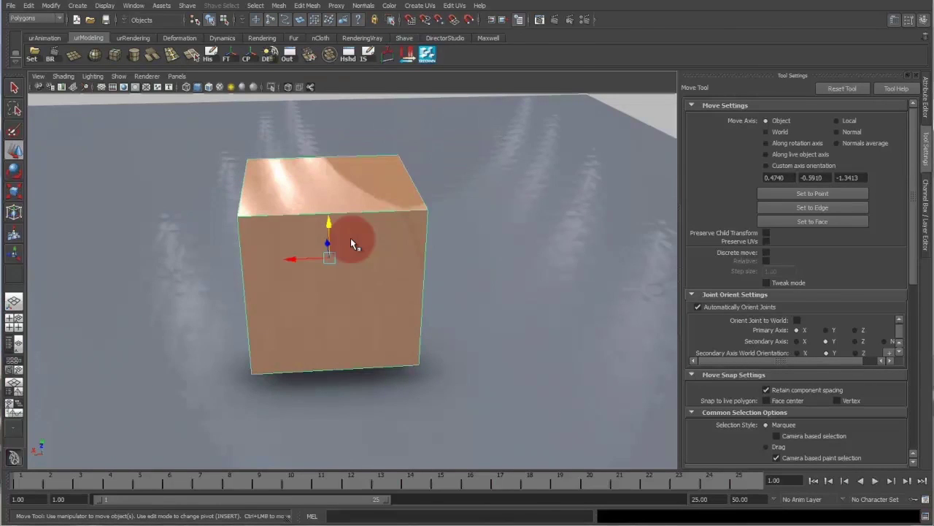
key(space)
- Bevel all the edges of the cube
key(space)
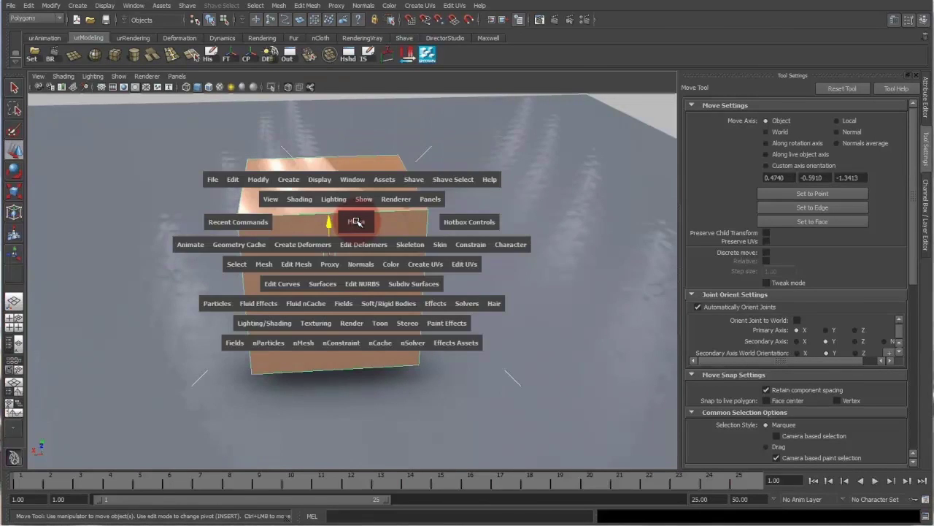
click(294, 267)
drag(294, 267, 332, 509)
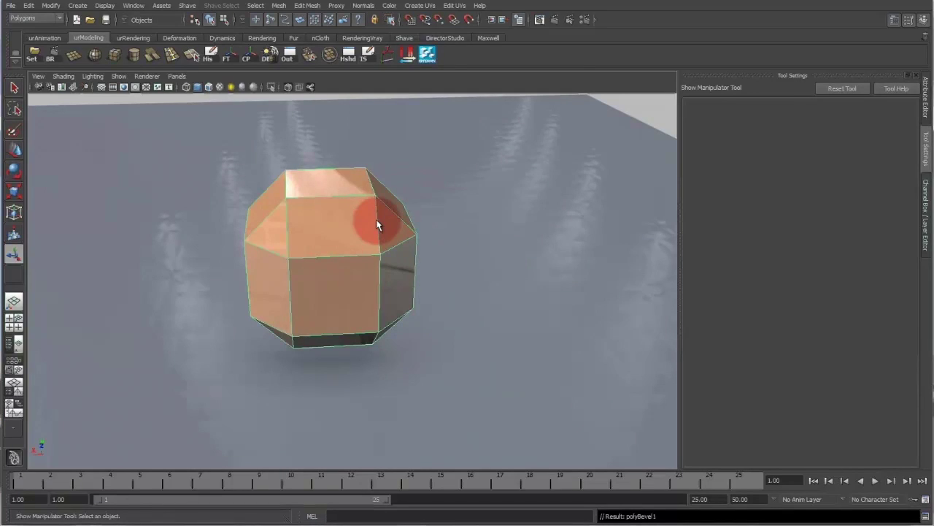
alt+drag(346, 222, 317, 224)
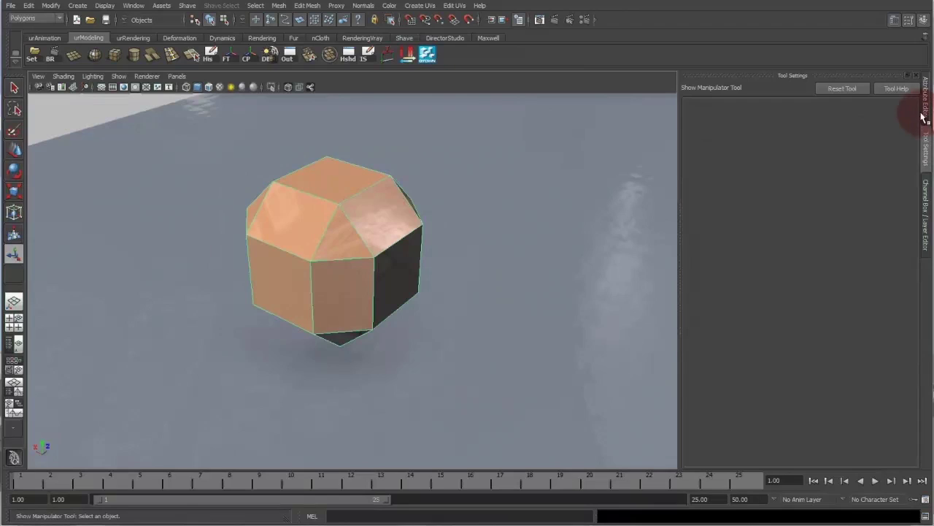
- Reduce the polyBevel1 Offset to a narrow bevel and increase its Segments to round the cube's edges
key(q)
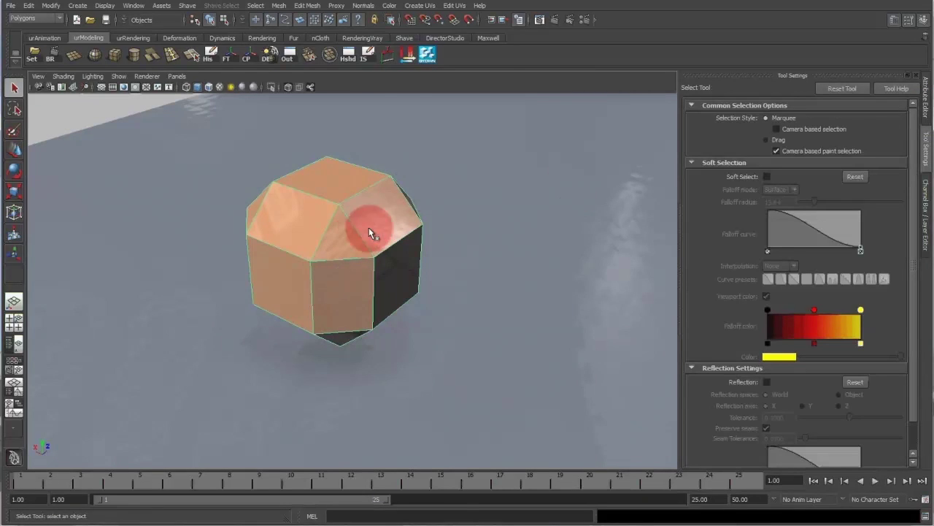
click(926, 196)
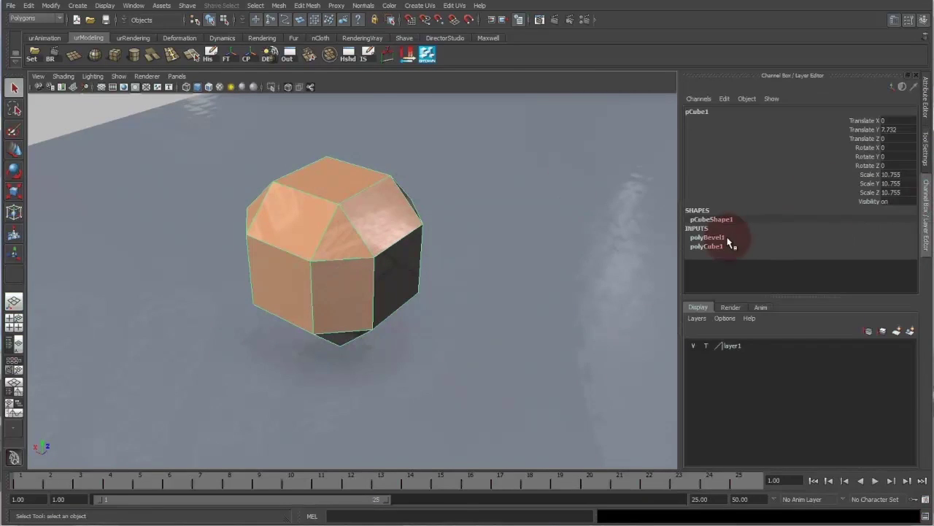
click(723, 238)
click(741, 255)
middle_drag(443, 225, 425, 233)
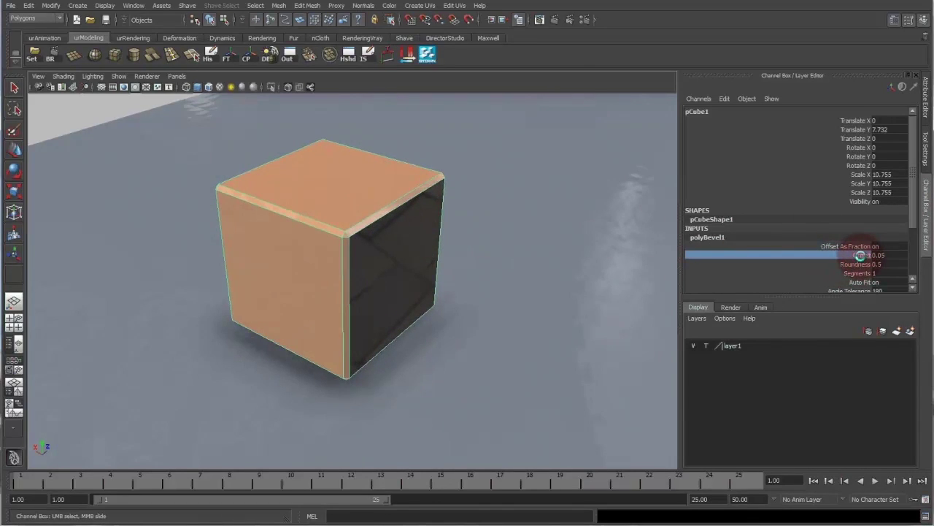
middle_drag(561, 228, 531, 227)
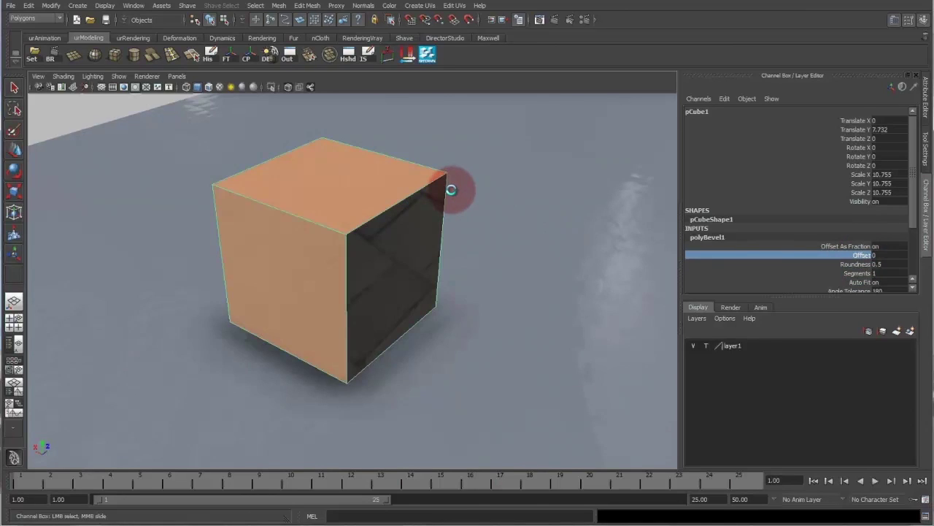
mouse_move(452, 194)
middle_down()
mouse_move(397, 185)
mouse_move(467, 198)
middle_up()
click(854, 272)
middle_drag(538, 225, 549, 225)
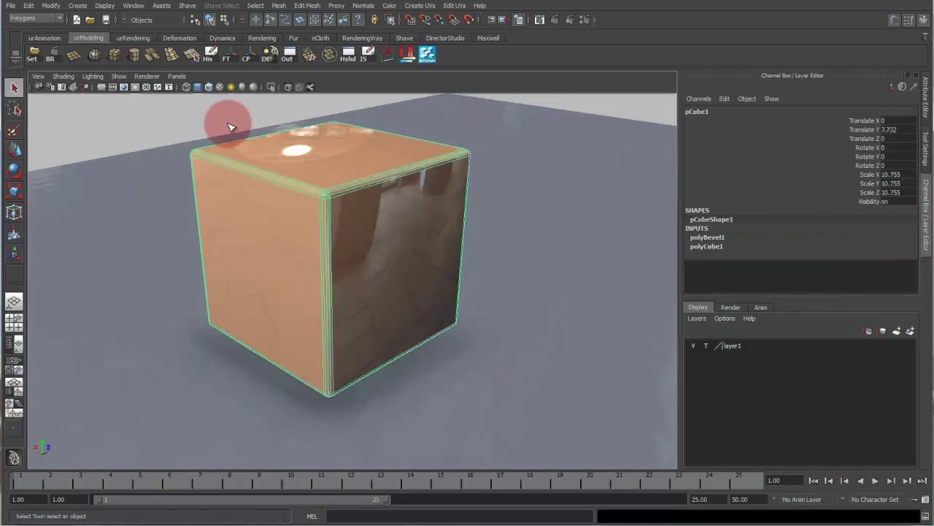
- Insert a horizontal edge loop around the middle of the beveled cube
click(237, 128)
click(390, 221)
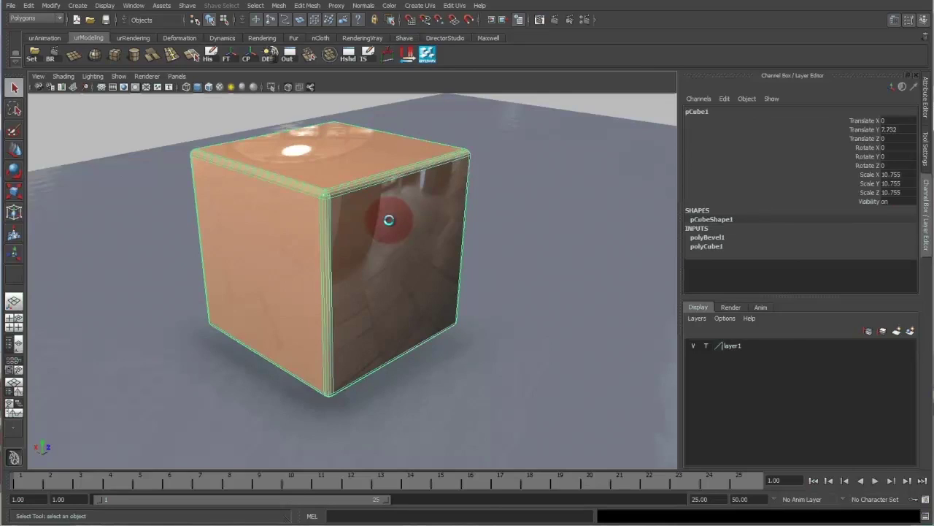
shift+right_drag(327, 217, 433, 213)
click(330, 289)
key(q)
key(z)
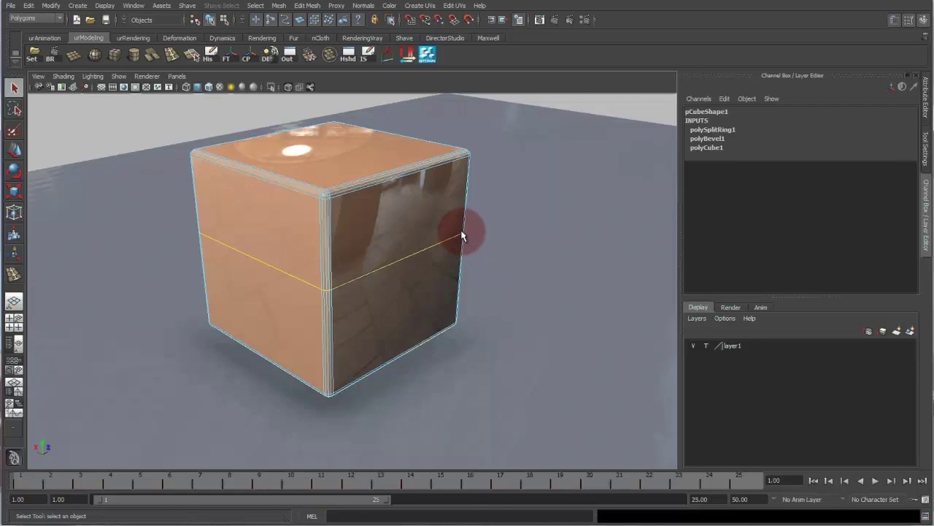
- Convert the cube's middle edge loop to the adjoining side faces and extrude them outward with added Offset and Thickness
click(215, 264)
click(369, 290)
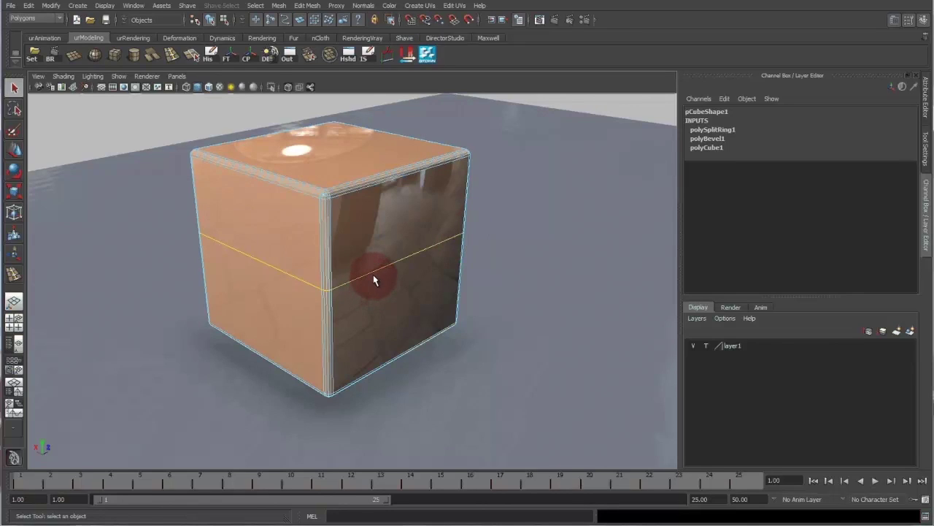
mouse_move(379, 275)
ctrl+right_down()
mouse_move(385, 251)
mouse_move(381, 272)
ctrl+right_up()
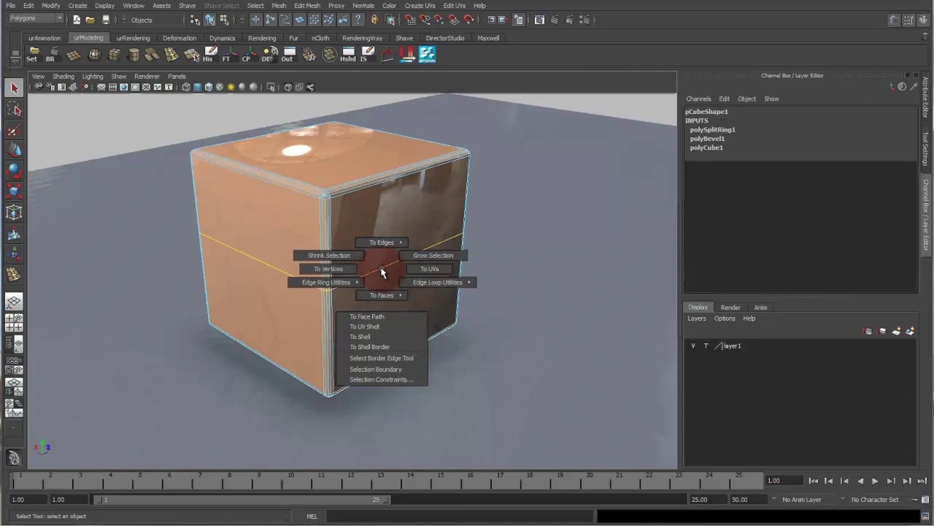
ctrl+right_drag(381, 272, 391, 319)
alt+drag(501, 219, 422, 228)
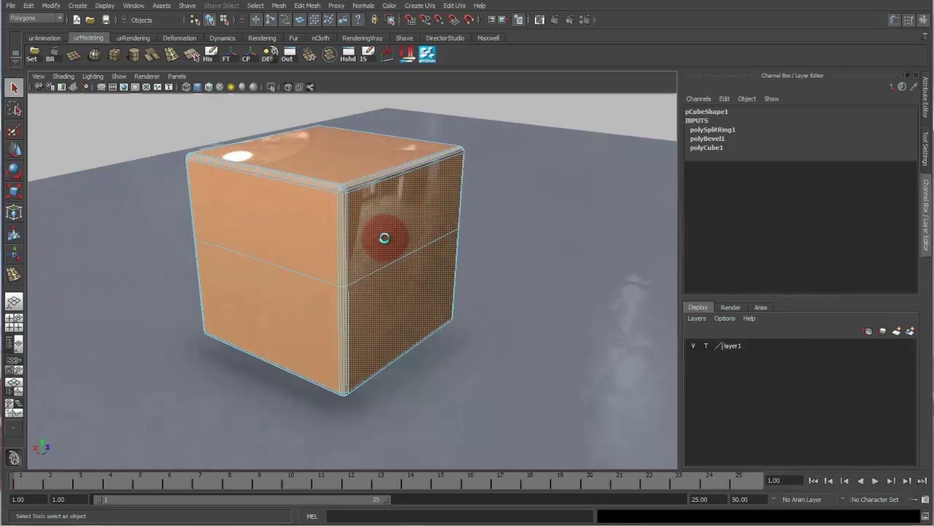
key(ctrl+e)
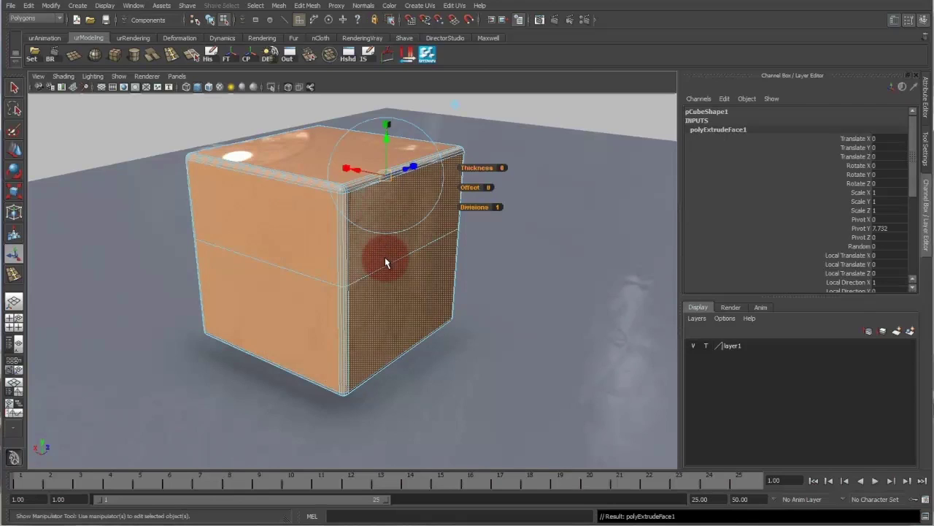
drag(469, 188, 528, 188)
drag(479, 168, 562, 176)
- Bevel the upper and lower outer edge loops of the extruded side band
alt+drag(379, 246, 378, 316)
key(q)
click(409, 197)
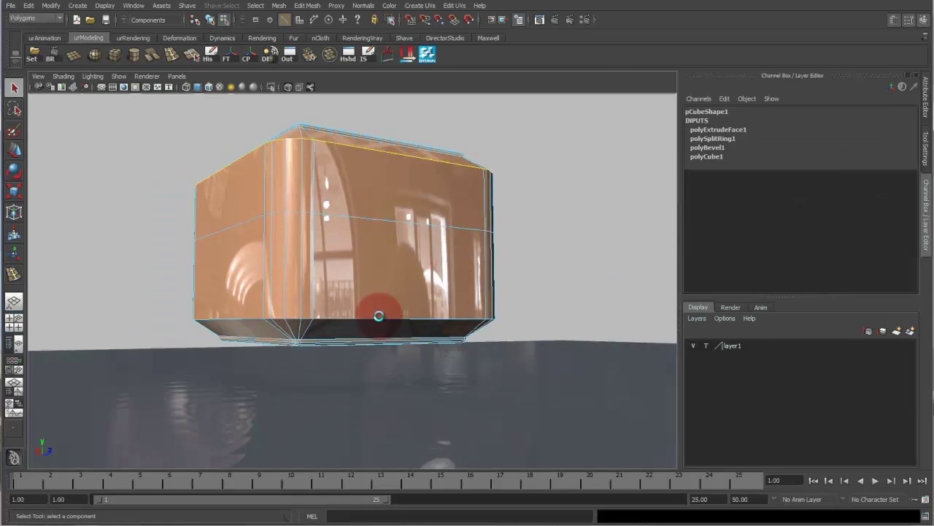
double_click(400, 322)
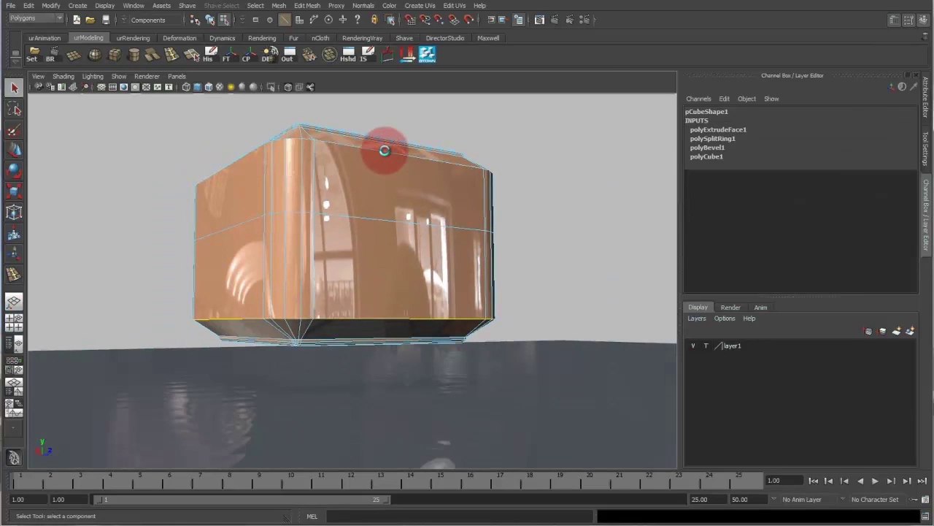
alt+drag(420, 182, 403, 187)
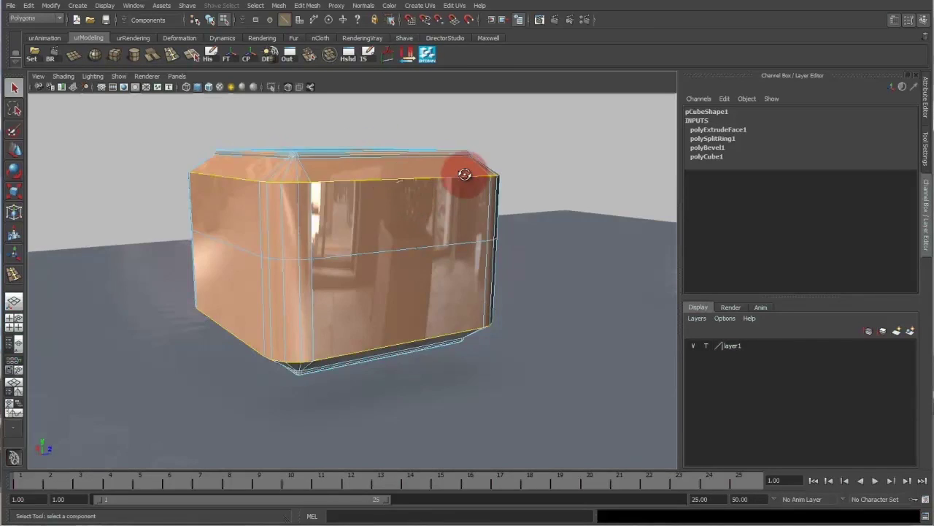
key(ctrl+b)
- Set the polyBevel2 Offset to 0.09, increase its Segments to round the band's edges, and return to object mode
click(873, 147)
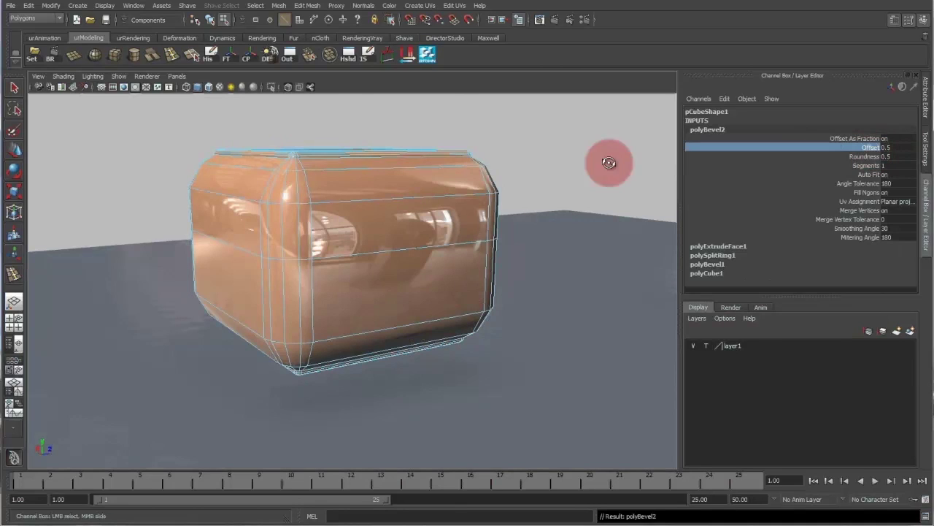
middle_drag(500, 183, 486, 187)
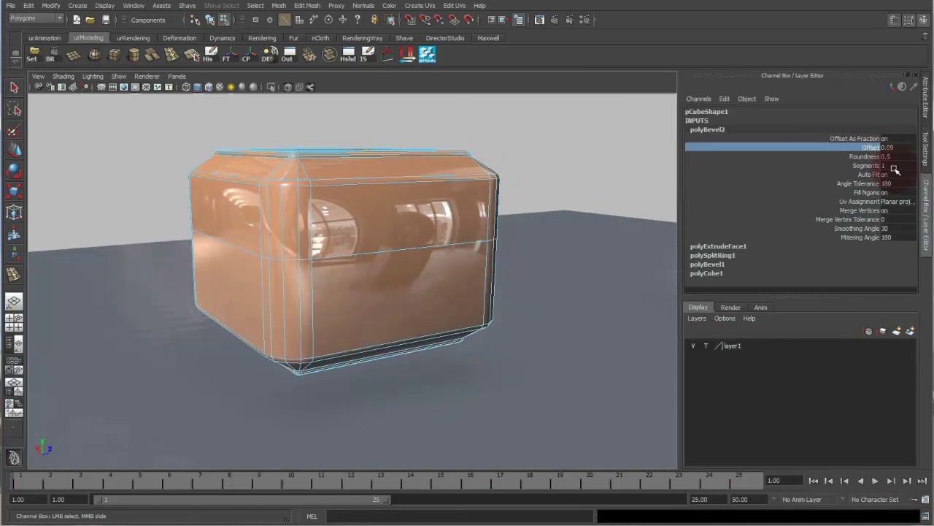
click(797, 170)
middle_drag(439, 205, 485, 187)
key(F8)
click(552, 149)
alt+drag(551, 155, 322, 204)
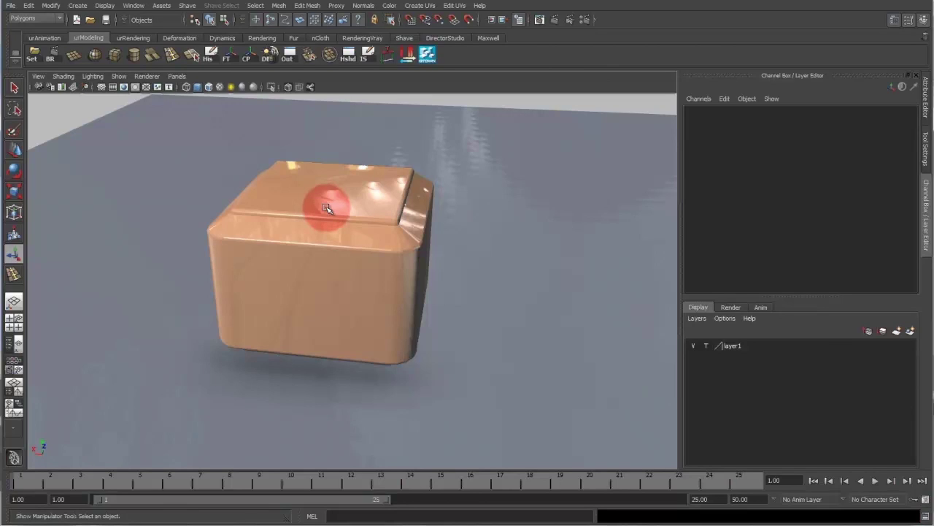
- Examine the context commands offered for the cube in object, edge, face and vertex selection
drag(326, 209, 394, 197)
shift+right_click(348, 194)
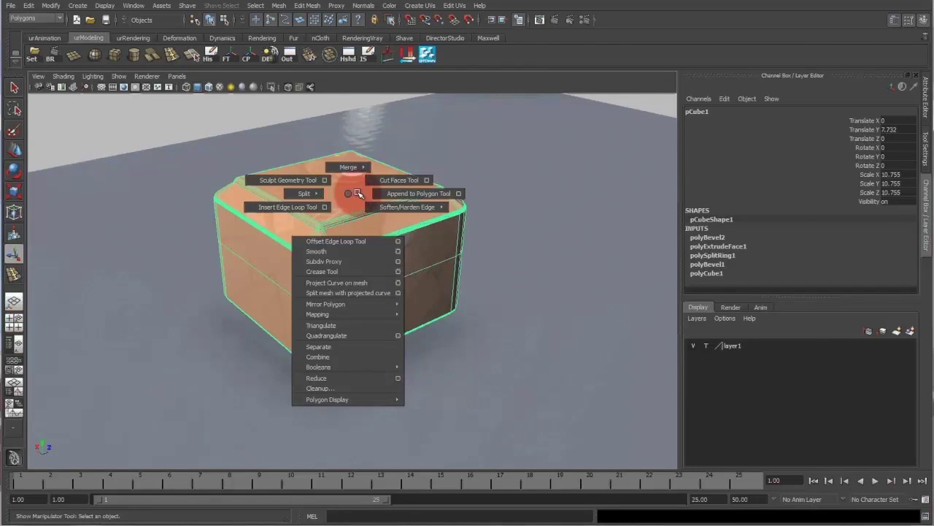
right_drag(359, 193, 358, 178)
double_click(312, 217)
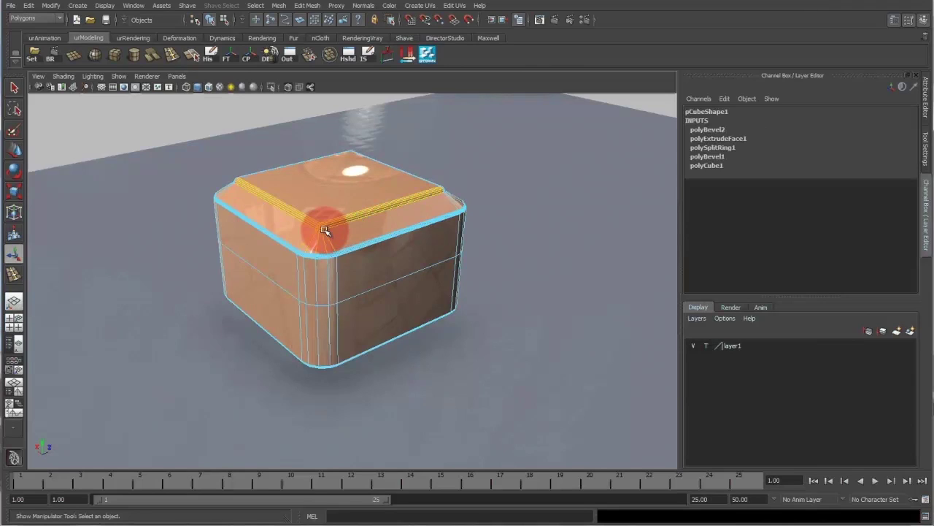
shift+right_click(324, 230)
right_drag(330, 230, 349, 254)
click(318, 227)
click(343, 223)
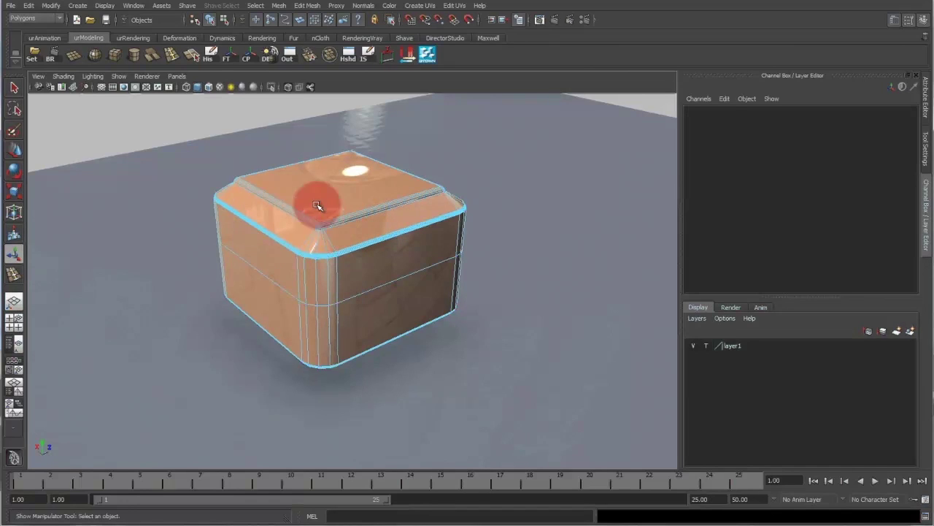
drag(319, 204, 332, 236)
shift+right_click(323, 226)
right_drag(359, 204, 382, 182)
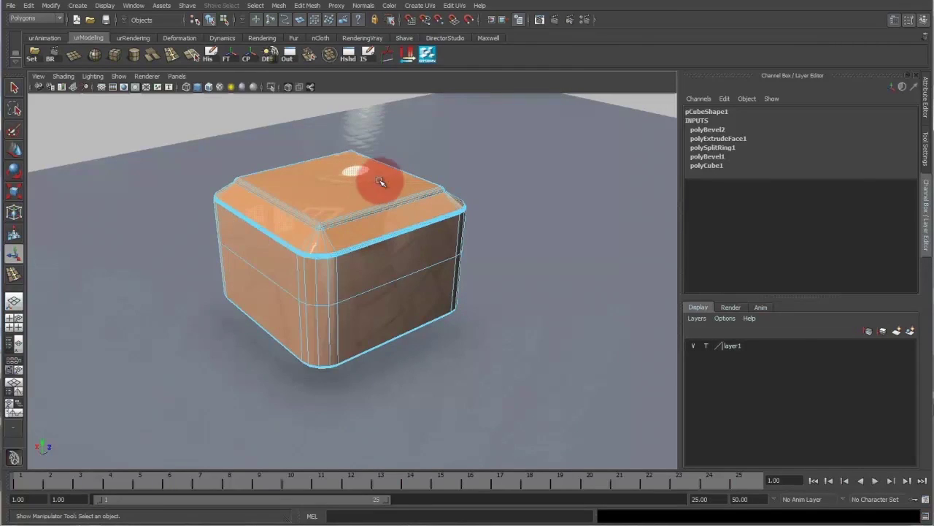
click(358, 208)
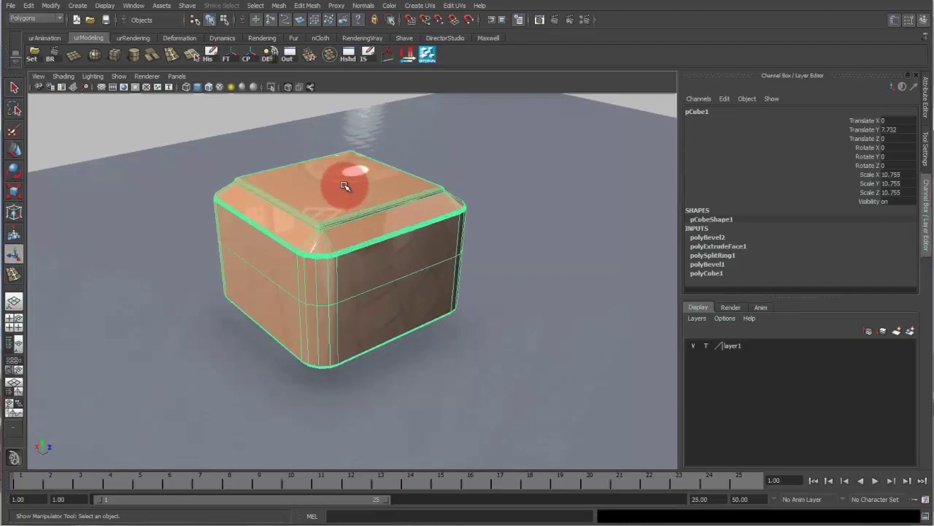
ctrl+right_click(345, 186)
right_drag(354, 263, 319, 273)
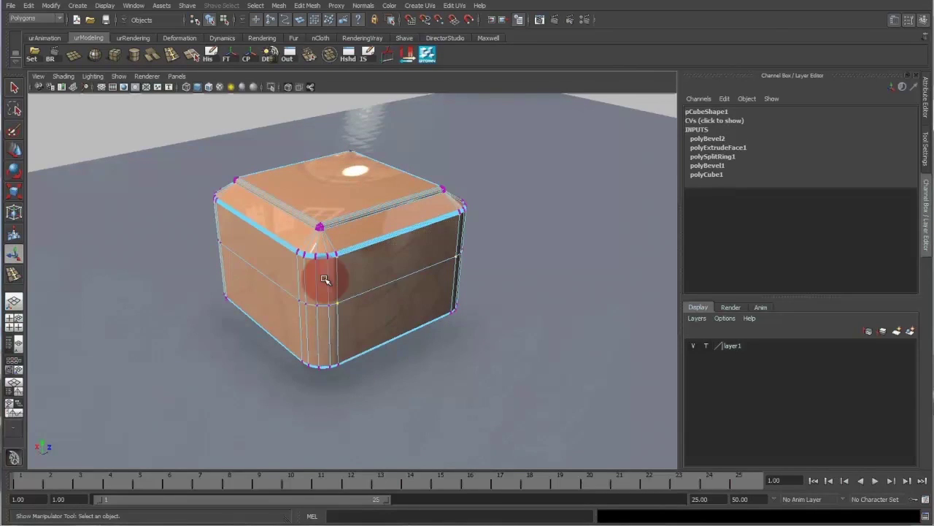
right_drag(369, 280, 388, 251)
click(375, 271)
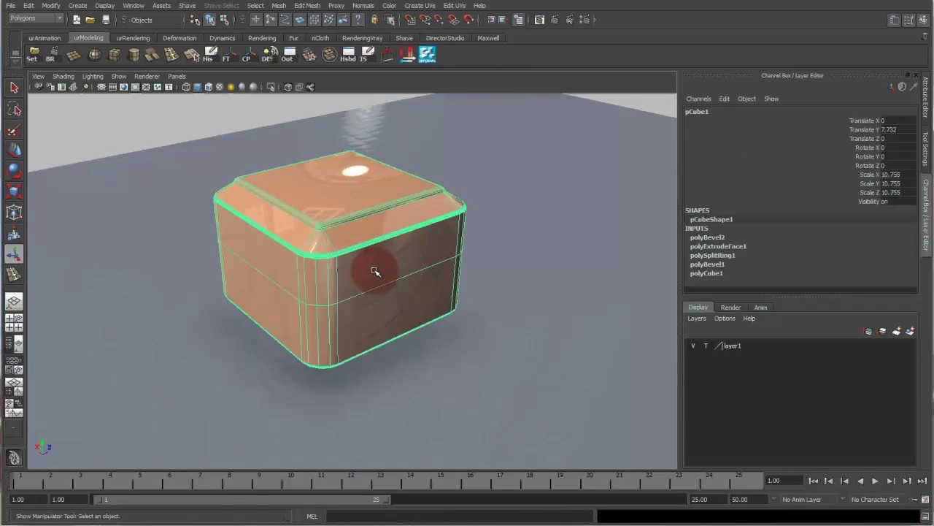
- Try rotating the cube about its X axis with the Rotate tool and undo the rotation
key(f)
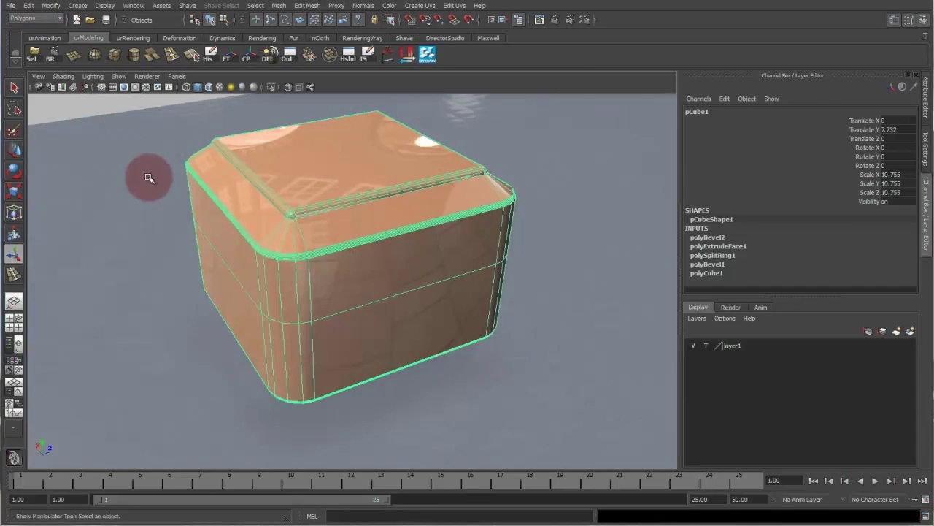
key(h)
mouse_move(221, 260)
mouse_down()
mouse_move(279, 266)
mouse_move(225, 260)
mouse_up()
drag(328, 249, 344, 235)
drag(395, 240, 340, 198)
key(e)
key(ctrl+z)
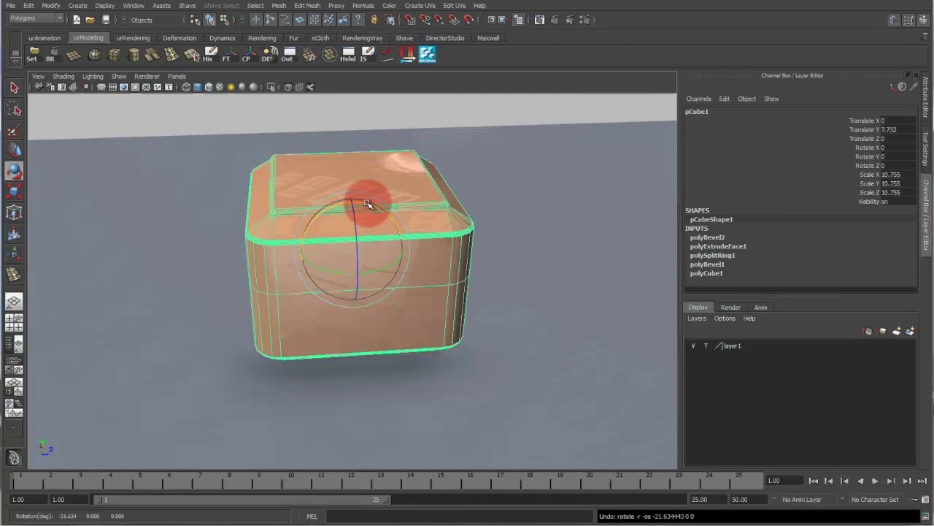
drag(363, 203, 367, 185)
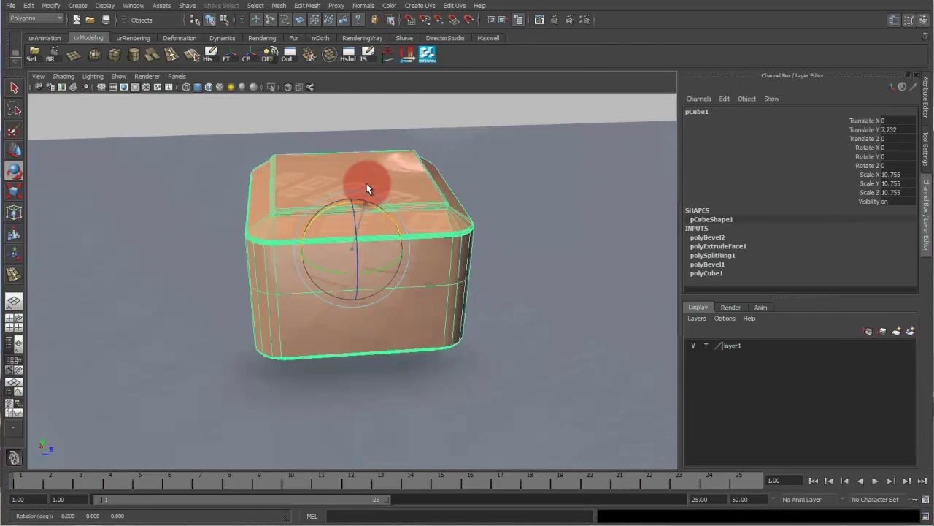
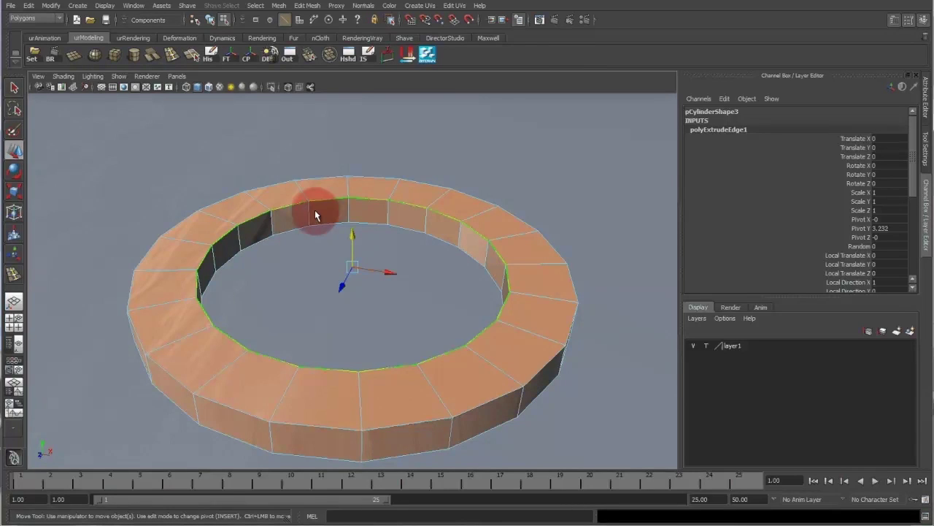
- Undo the edge move and edge extrusion on the ring's open inner border
key(ctrl+z)
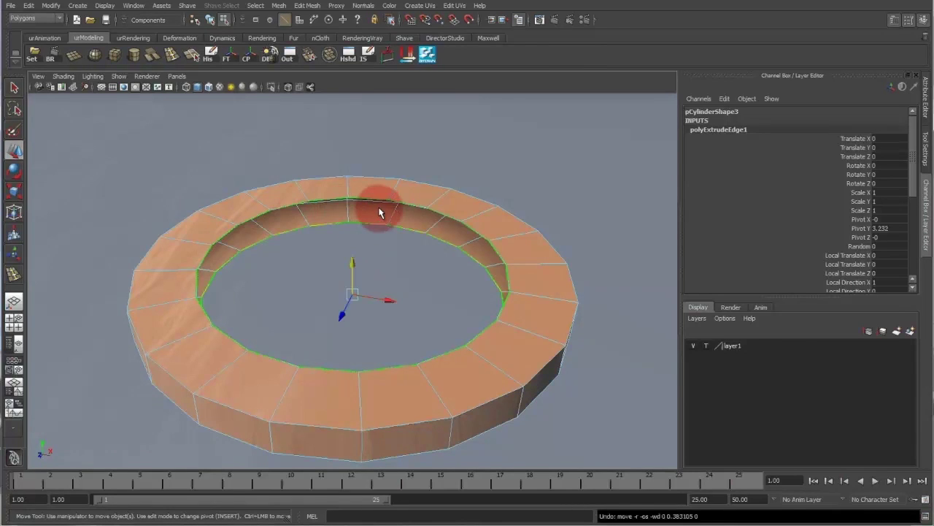
key(ctrl+z)
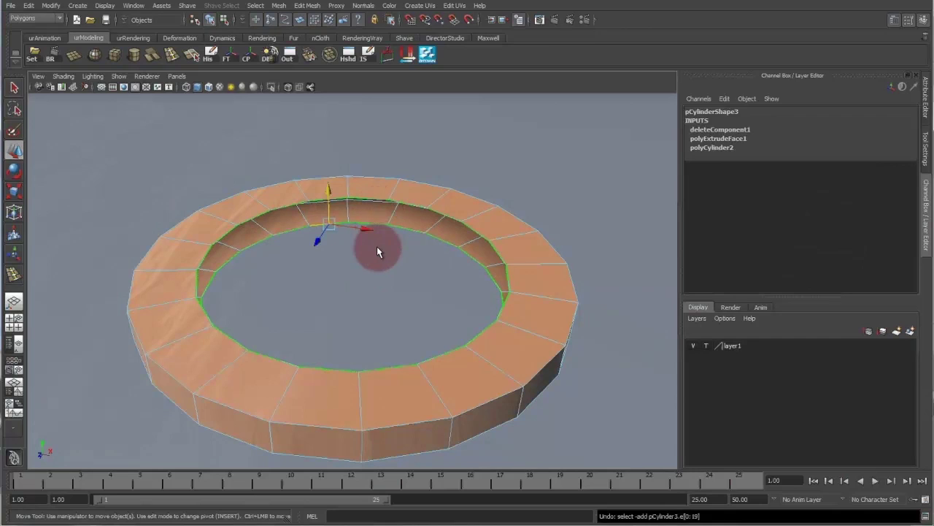
click(376, 246)
key(q)
- Bridge the ring's upper and lower inner border edges and set the bridge Divisions to 0
right_drag(382, 216, 409, 200)
click(386, 221)
alt+drag(385, 224, 397, 237)
right_drag(395, 216, 393, 172)
double_click(386, 187)
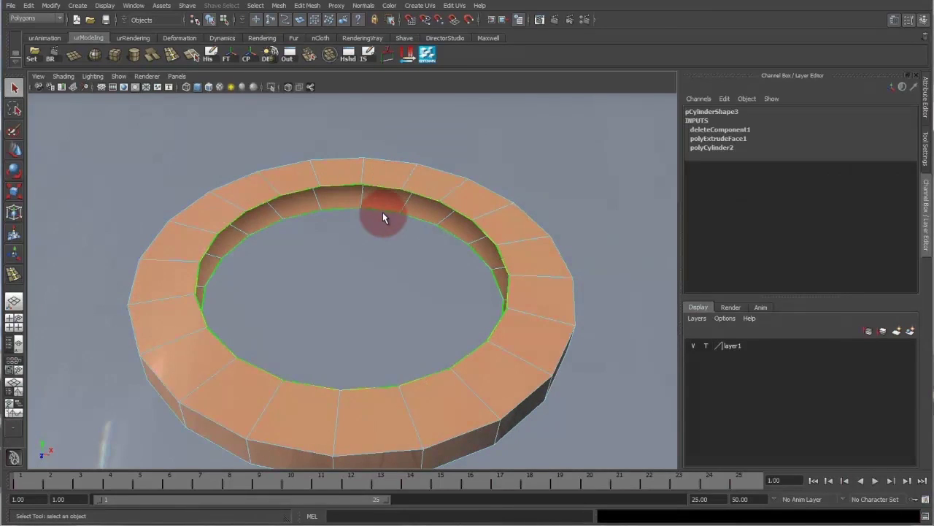
alt+drag(379, 190, 360, 190)
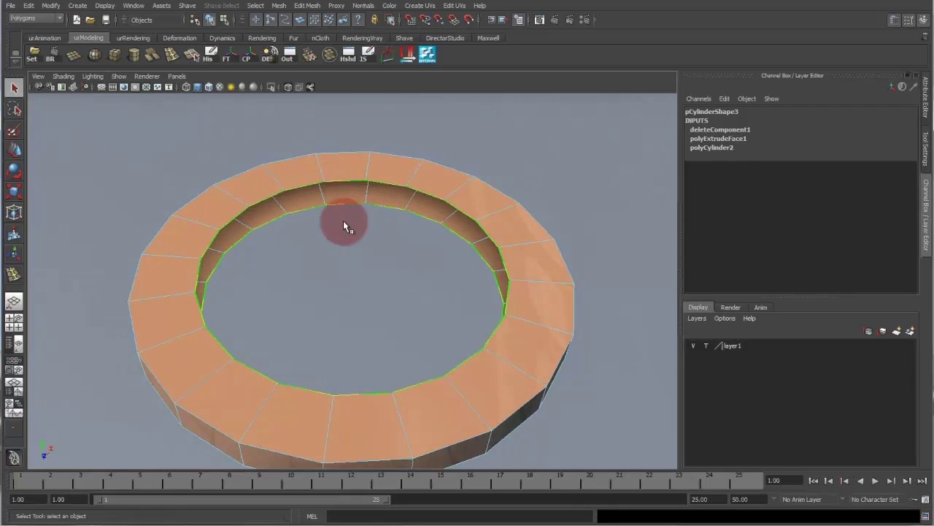
shift+right_click(373, 179)
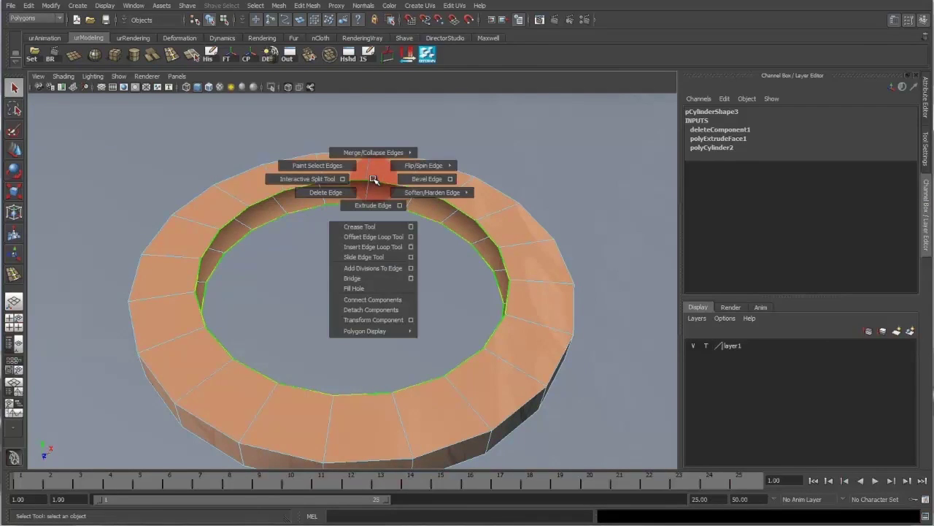
click(377, 277)
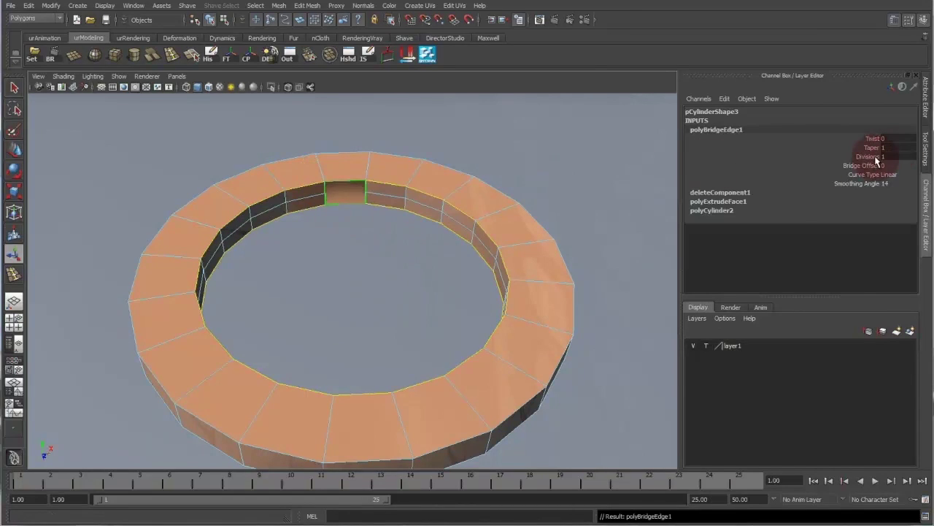
click(860, 156)
middle_drag(549, 186, 542, 186)
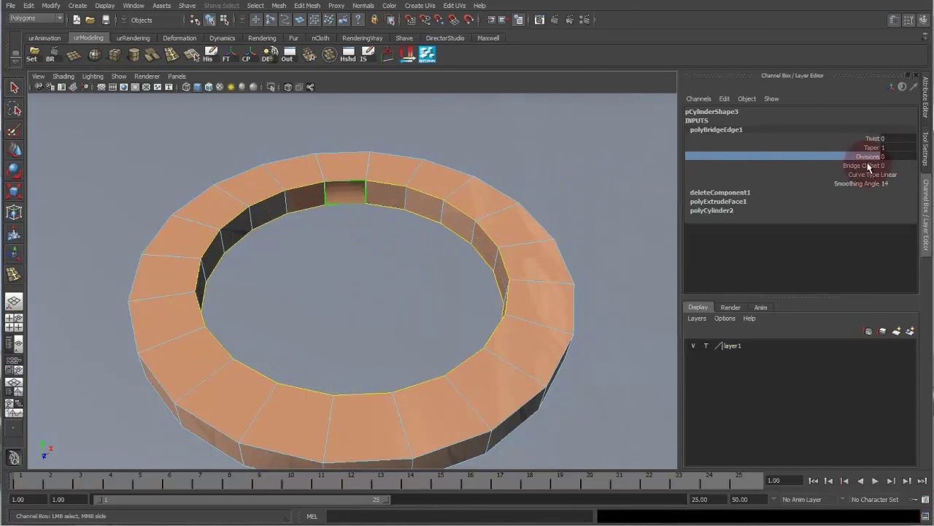
- Close the one-face gap left in the ring's inner wall with Fill Hole
mouse_move(399, 195)
alt+mouse_down()
mouse_move(355, 194)
mouse_move(392, 195)
mouse_move(373, 152)
mouse_move(412, 196)
alt+mouse_up()
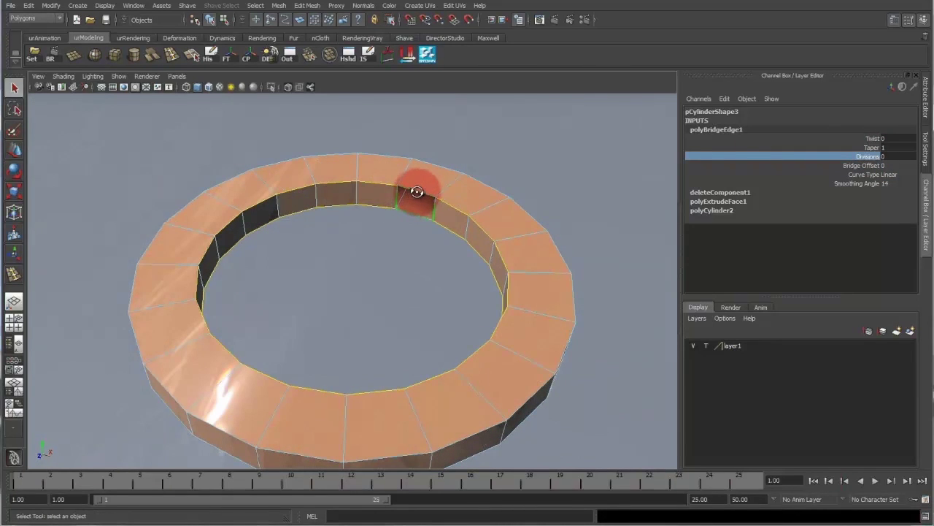
click(416, 192)
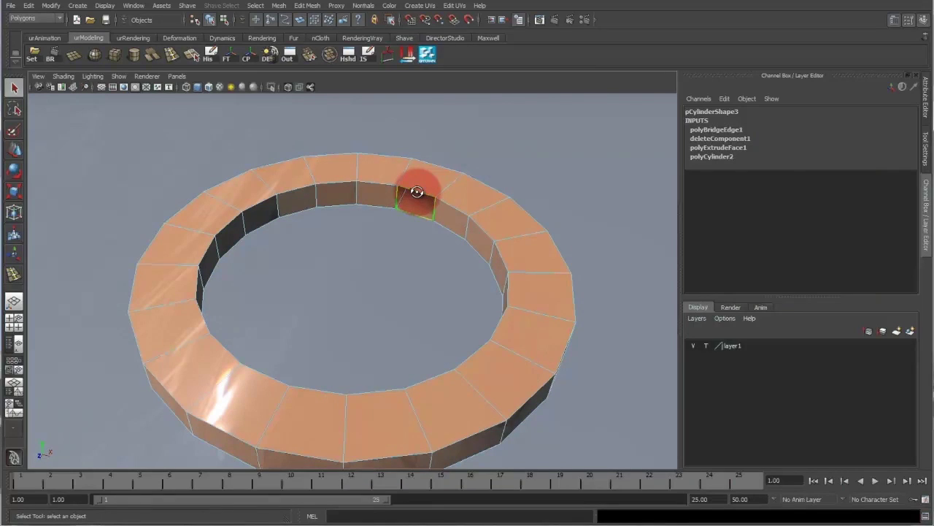
shift+right_drag(416, 192, 408, 305)
click(474, 177)
- Select the full loop of inner wall faces on the ring and delete it
alt+drag(462, 194, 376, 202)
click(376, 203)
shift+double_click(344, 199)
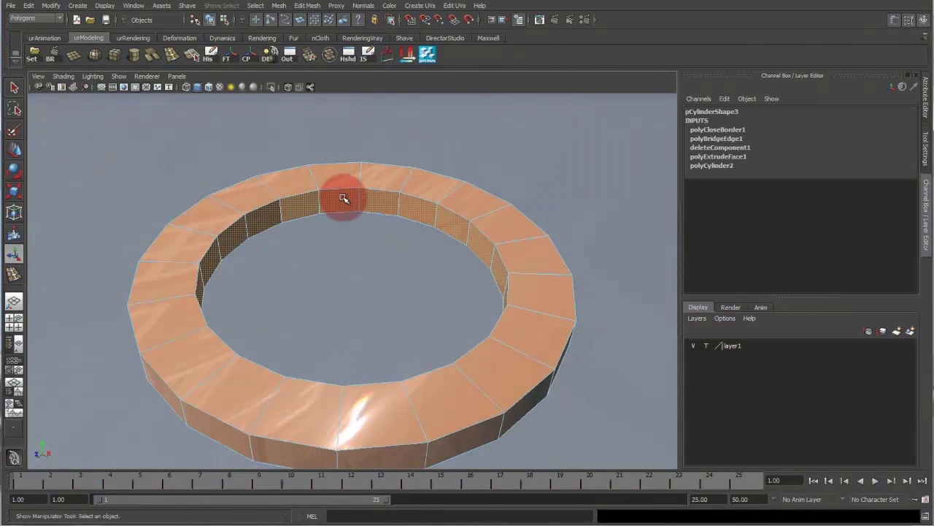
key(Delete)
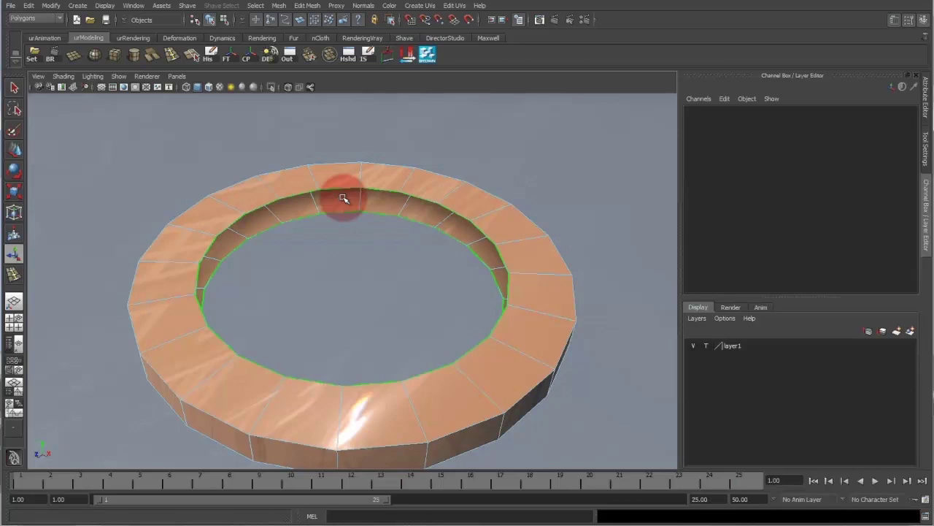
- Try bridging the ring's complete upper and lower inner border loops and undo the bridge
key(t)
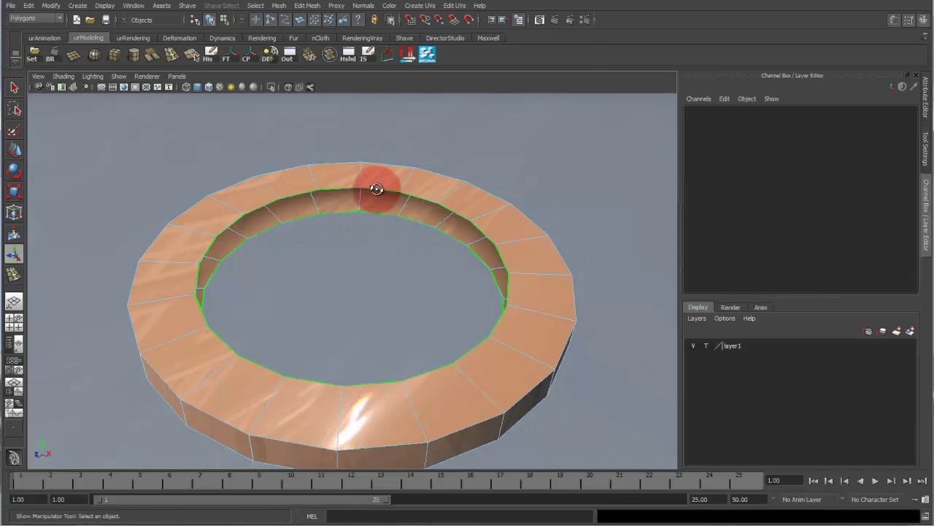
click(377, 189)
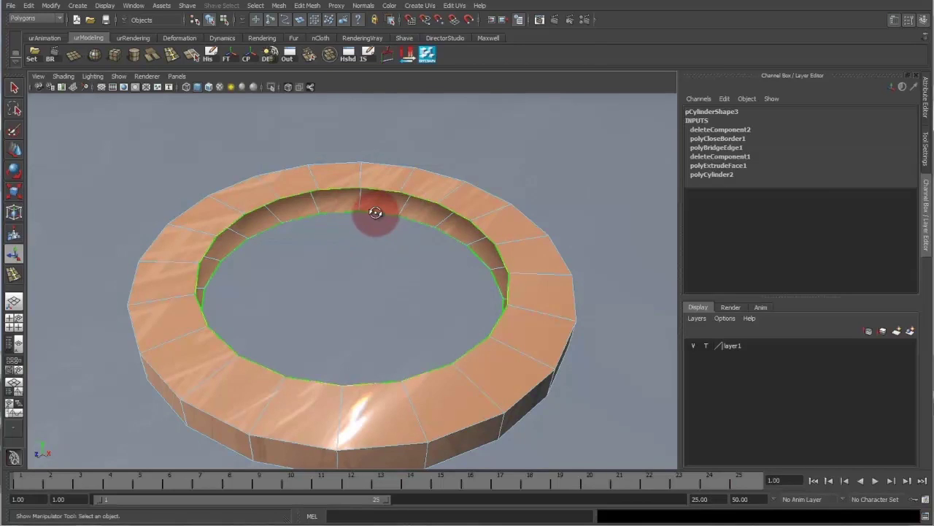
shift+right_drag(376, 212, 375, 313)
alt+drag(443, 242, 296, 226)
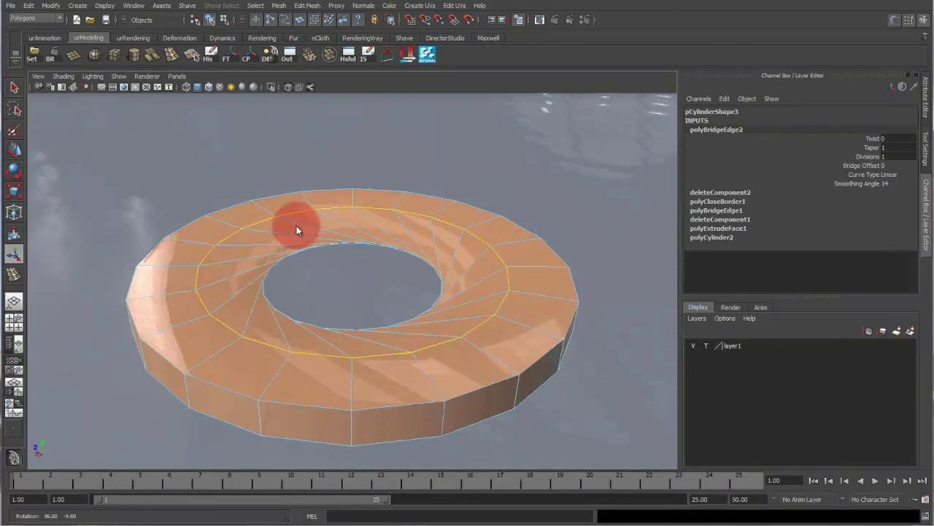
key(ctrl+z)
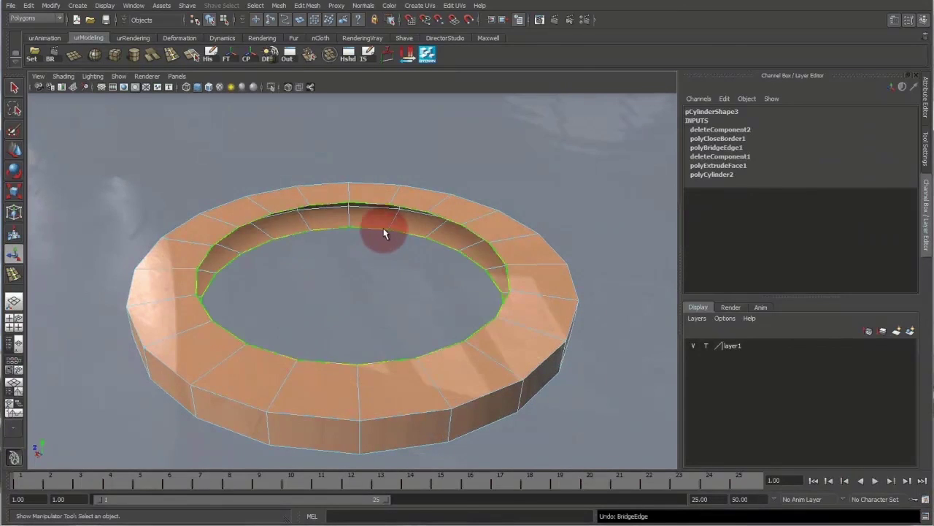
- Bridge the ring's inner border edges except for one segment and set polyBridgeEdge2 Divisions to 0
alt+drag(384, 233, 346, 187)
shift+right_drag(346, 299, 323, 325)
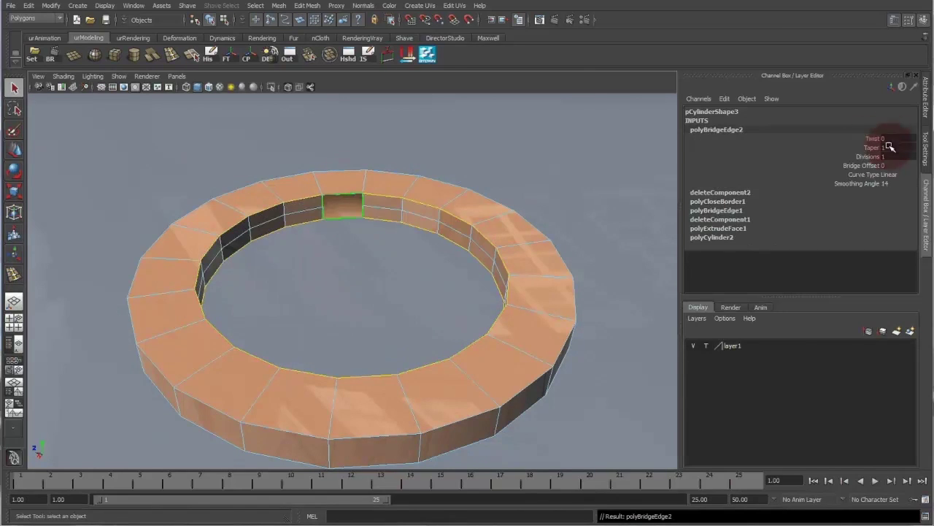
click(799, 157)
middle_drag(306, 212, 296, 211)
- Fill the remaining one-face opening in the ring's inner wall with Fill Hole
right_drag(338, 202, 436, 270)
alt+drag(436, 270, 389, 212)
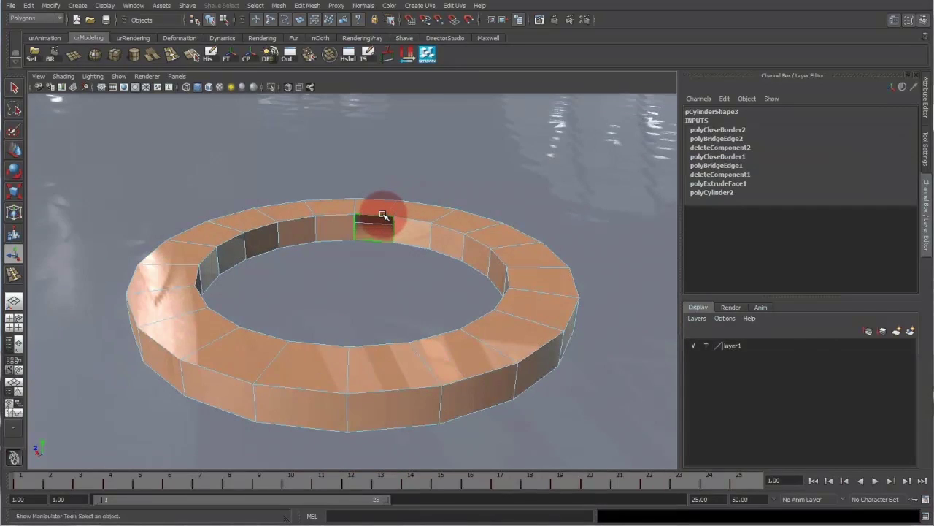
key(g)
- Return the ring to object mode, view it as a whole and deselect it
right_drag(396, 211, 415, 188)
alt+drag(418, 188, 431, 210)
drag(504, 208, 154, 221)
alt+right_drag(311, 250, 324, 285)
alt+drag(323, 286, 359, 239)
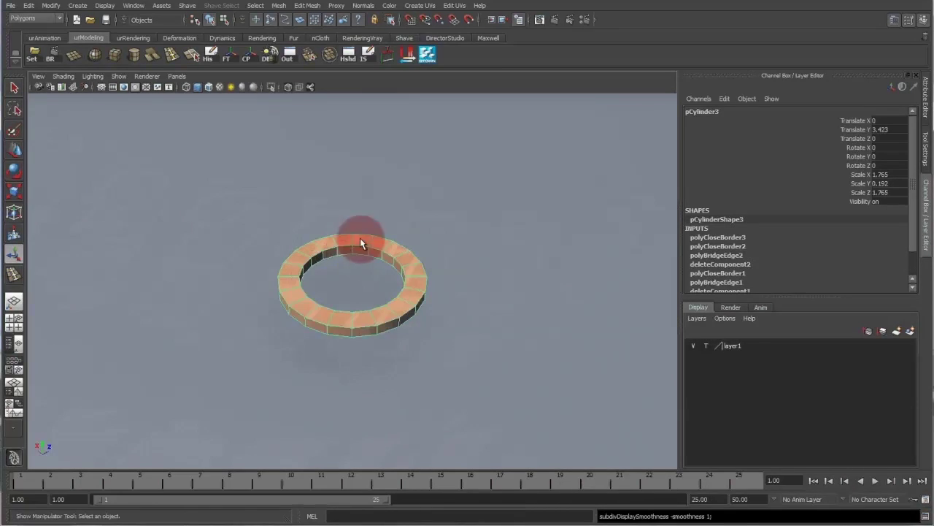
click(444, 210)
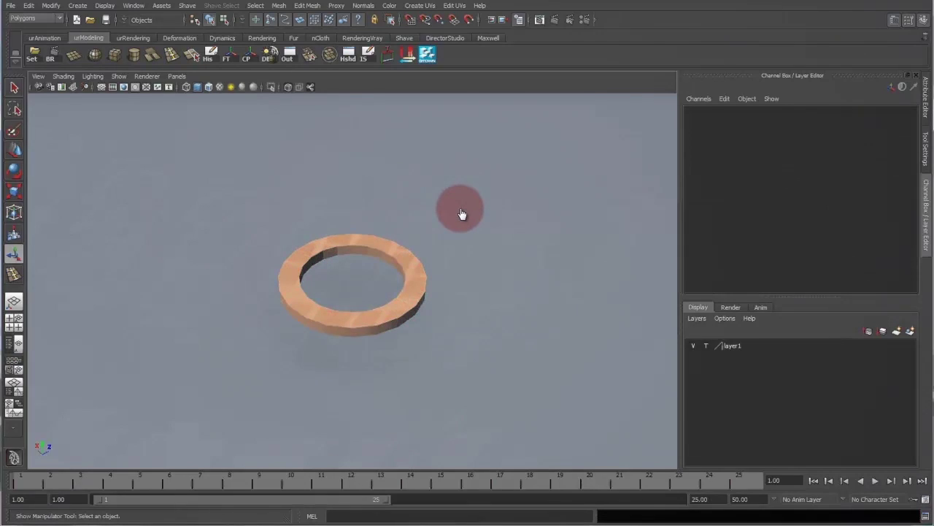